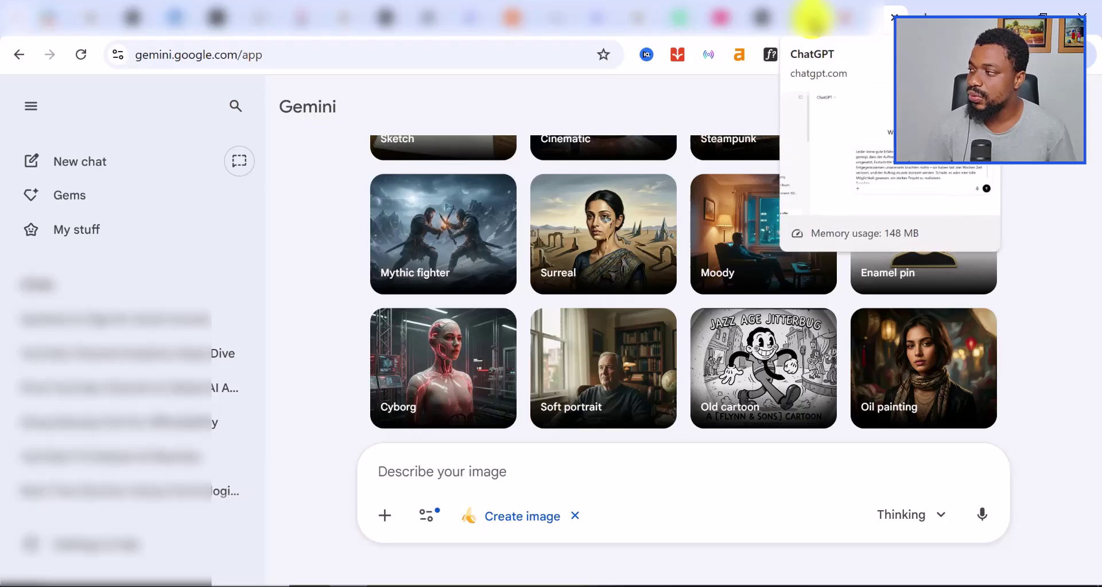
Switch to ChatGPT and copy the full text of prompt 3, "Smartphone Thermal and Performance Focus".
{"action": "left_click", "coordinate": [810, 18]}
{"action": "scroll", "coordinate": [258, 256], "scroll_direction": "down", "scroll_amount": 1}
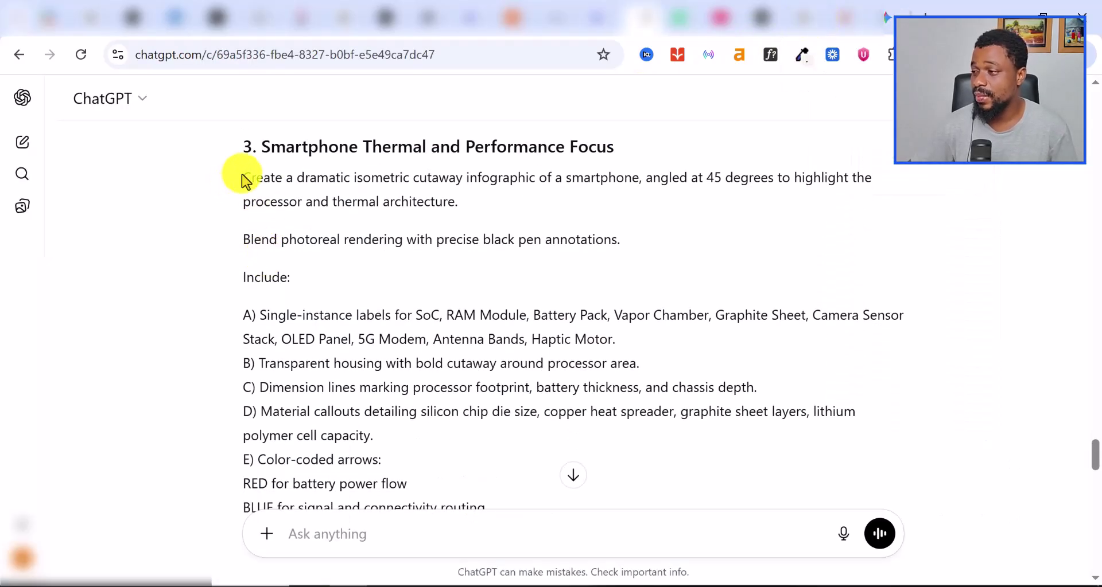
{"action": "left_click_drag", "start_coordinate": [246, 177], "coordinate": [408, 480]}
{"action": "right_click", "coordinate": [278, 416]}
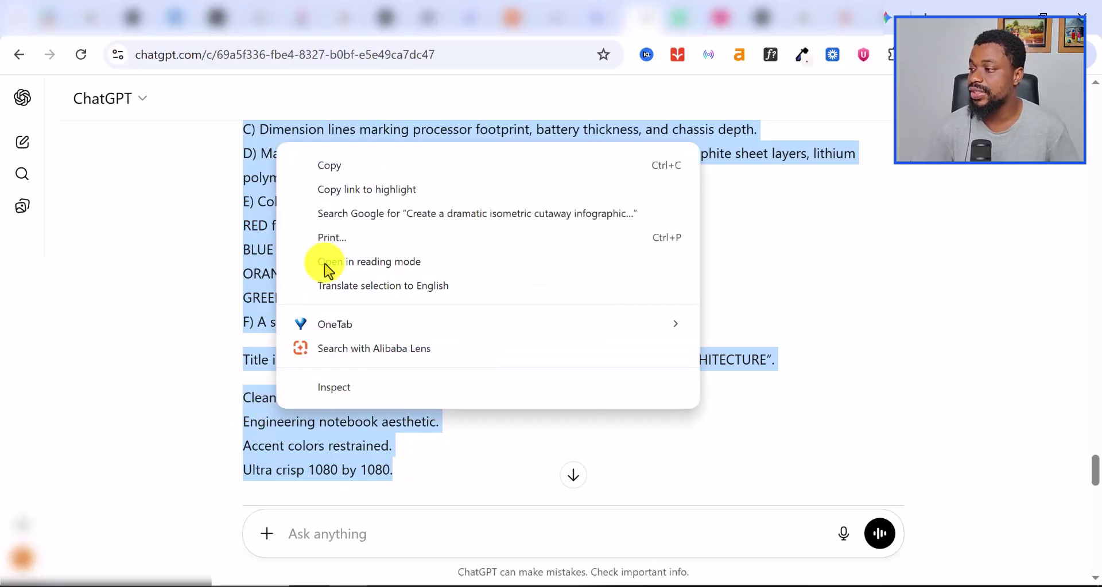
{"action": "left_click", "coordinate": [338, 165]}
{"action": "scroll", "coordinate": [352, 244], "scroll_direction": "up", "scroll_amount": 3}
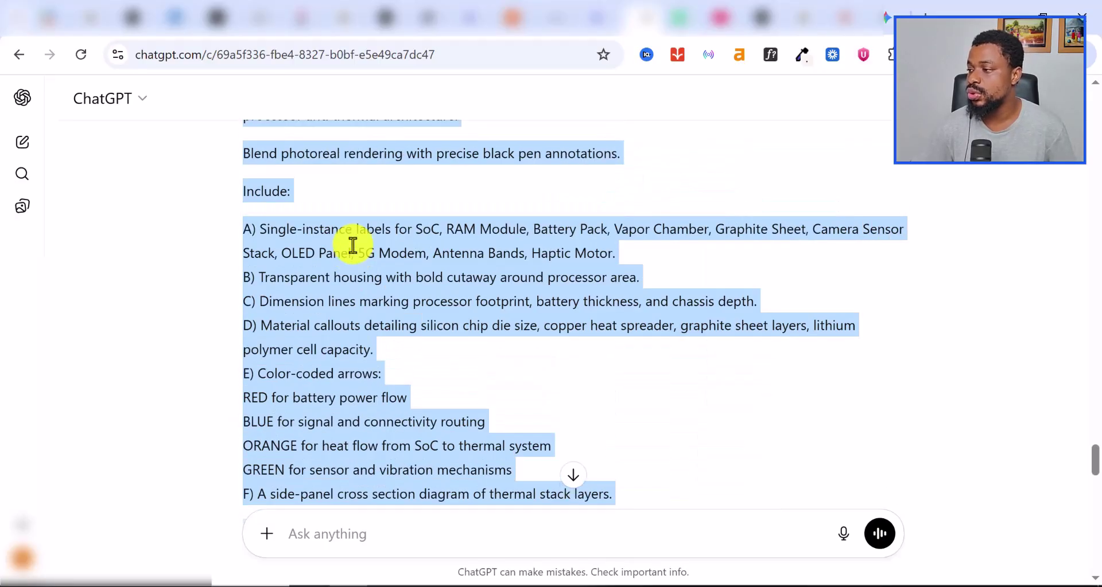
Switch to Gemini, paste the copied thermal and performance prompt into the image description, and submit it in Thinking mode.
{"action": "left_click", "coordinate": [888, 23]}
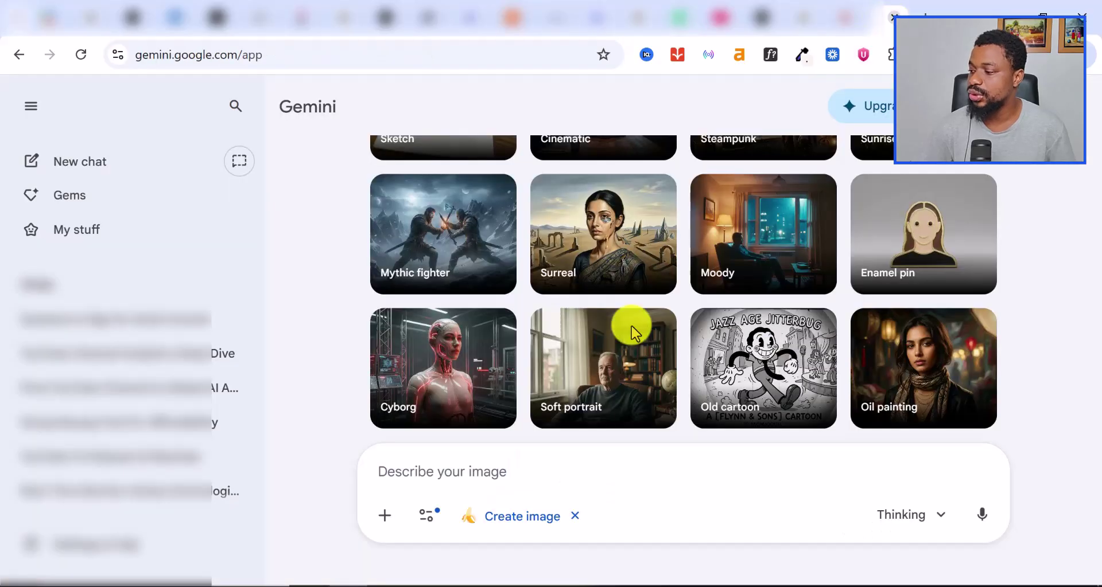
{"action": "right_click", "coordinate": [459, 468]}
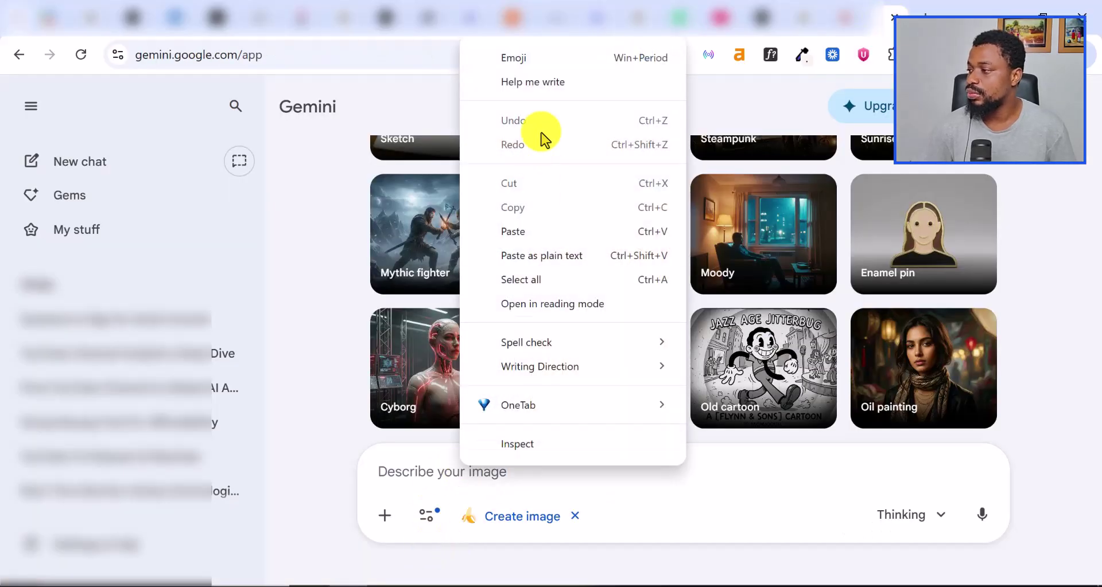
{"action": "left_click", "coordinate": [513, 225]}
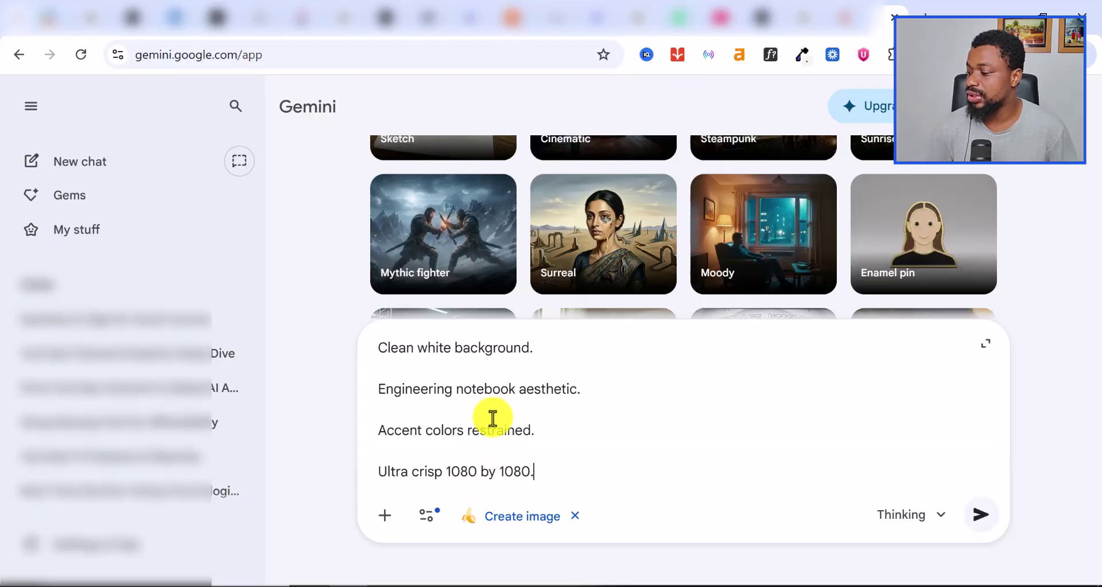
{"action": "left_click", "coordinate": [940, 516]}
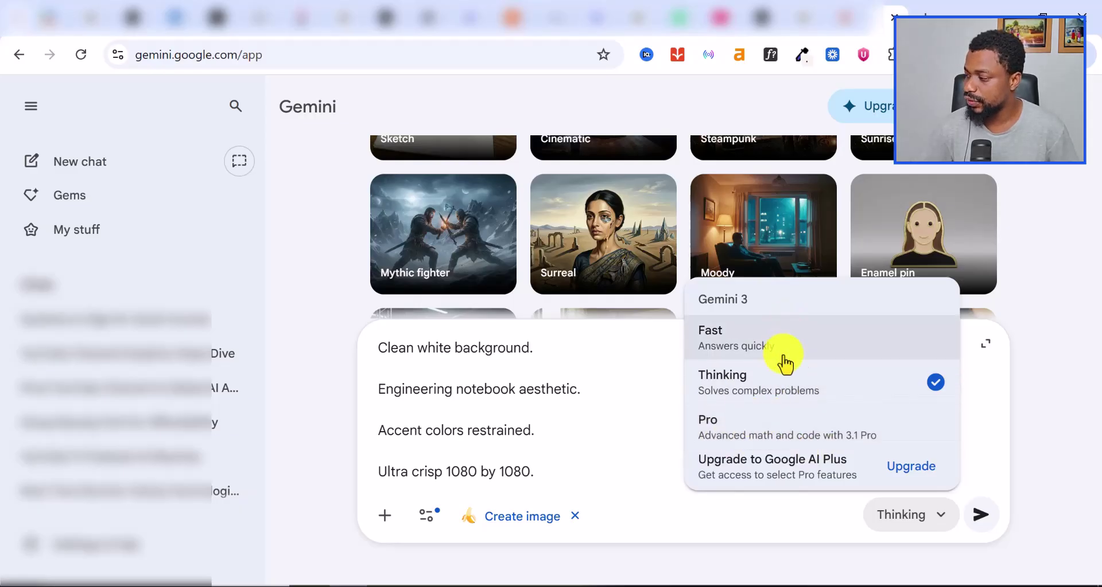
{"action": "left_click", "coordinate": [980, 522]}
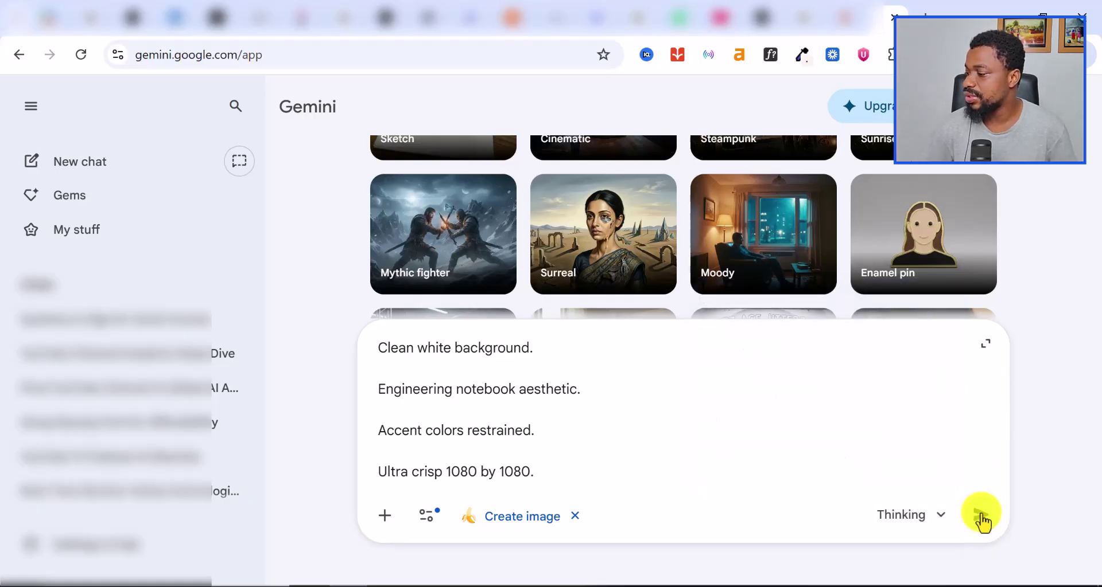
{"action": "left_click", "coordinate": [979, 522]}
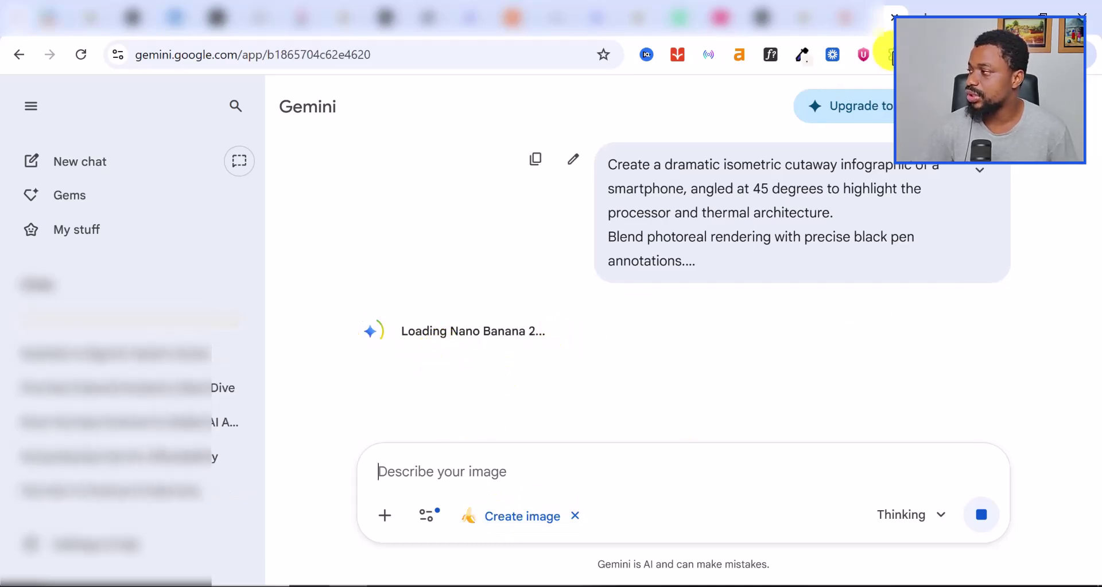
Switch to ChatGPT and copy the full text of prompt 4, "Camera-Centric Smartphone Teardown".
{"action": "left_click", "coordinate": [638, 22]}
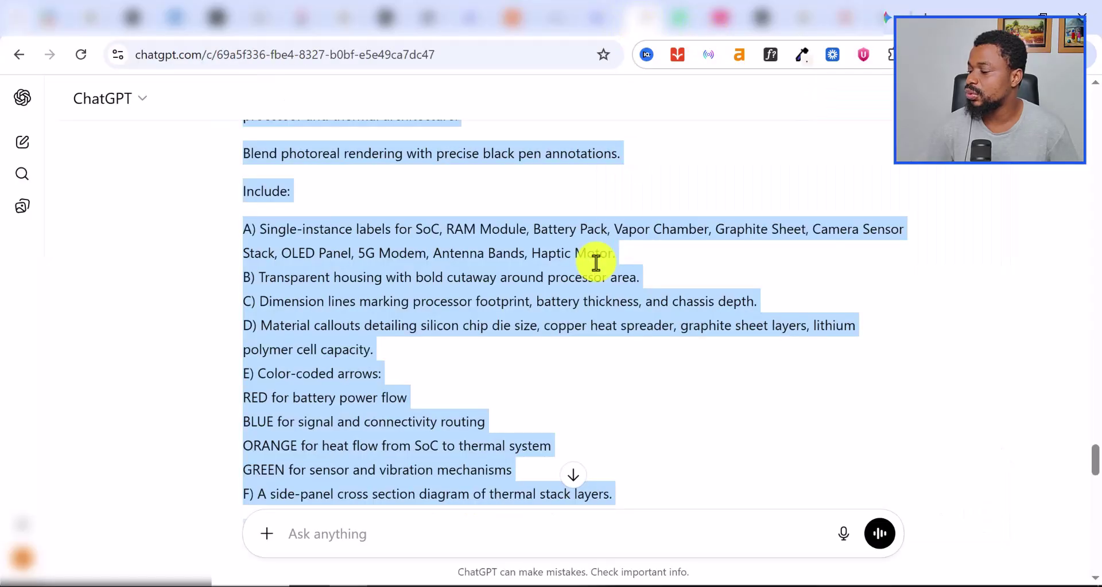
{"action": "scroll", "coordinate": [492, 290], "scroll_direction": "down", "scroll_amount": 5}
{"action": "scroll", "coordinate": [482, 264], "scroll_direction": "down", "scroll_amount": 1}
{"action": "scroll", "coordinate": [468, 253], "scroll_direction": "up", "scroll_amount": 1}
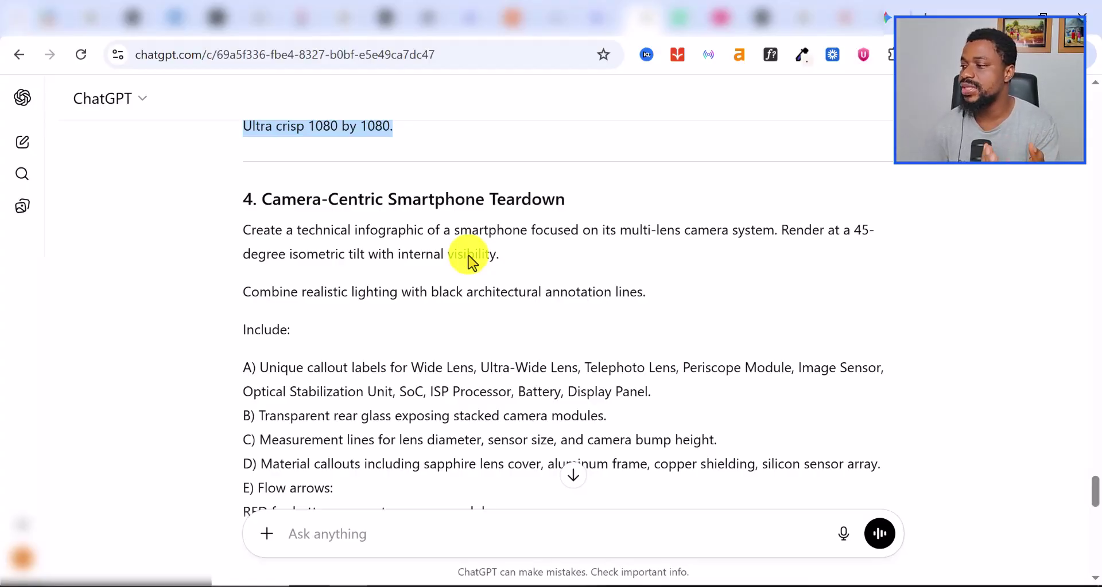
{"action": "scroll", "coordinate": [469, 259], "scroll_direction": "down", "scroll_amount": 2}
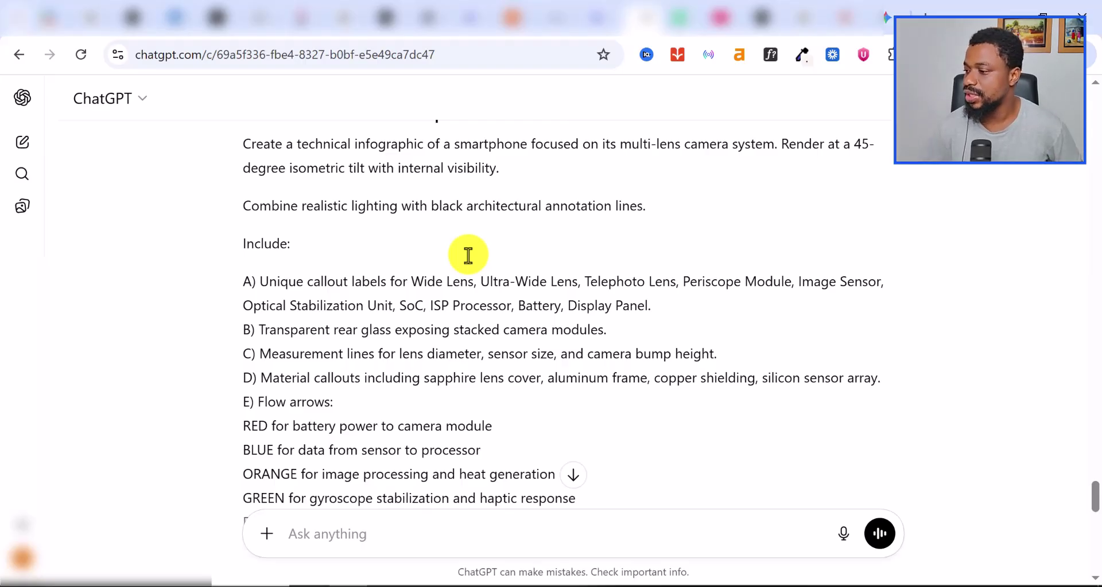
{"action": "scroll", "coordinate": [468, 255], "scroll_direction": "down", "scroll_amount": 5}
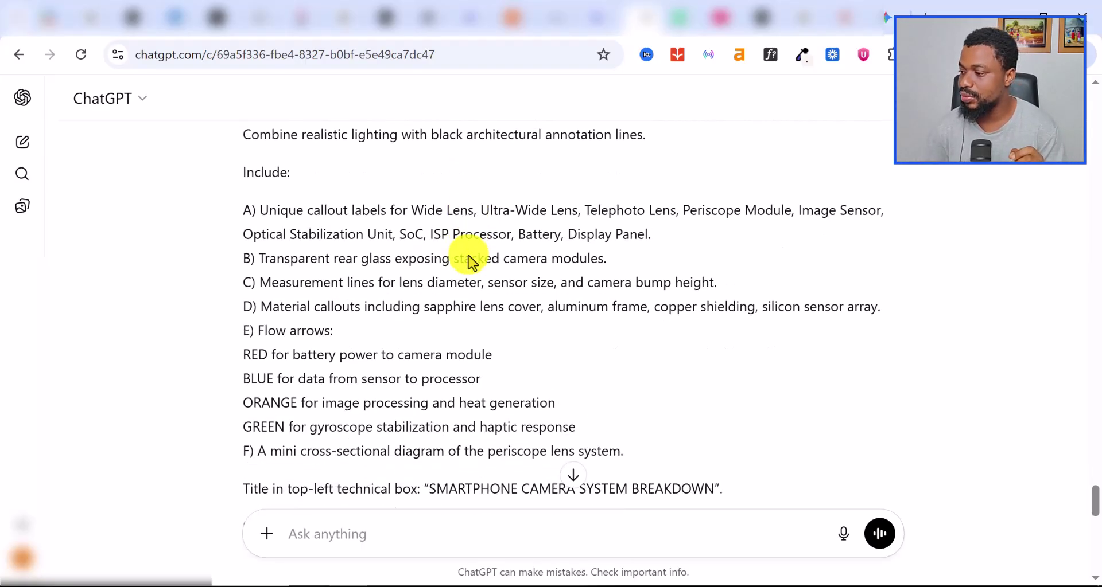
{"action": "scroll", "coordinate": [464, 258], "scroll_direction": "down", "scroll_amount": 1}
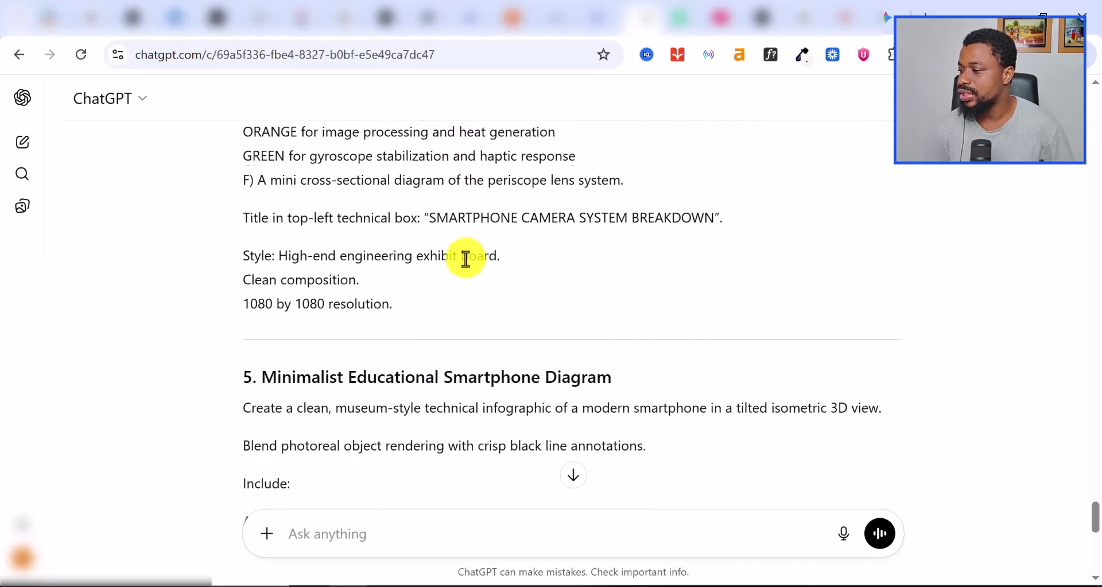
{"action": "scroll", "coordinate": [425, 327], "scroll_direction": "up", "scroll_amount": 2}
{"action": "left_click_drag", "start_coordinate": [393, 390], "coordinate": [240, 207]}
{"action": "right_click", "coordinate": [322, 211]}
{"action": "left_click", "coordinate": [364, 223]}
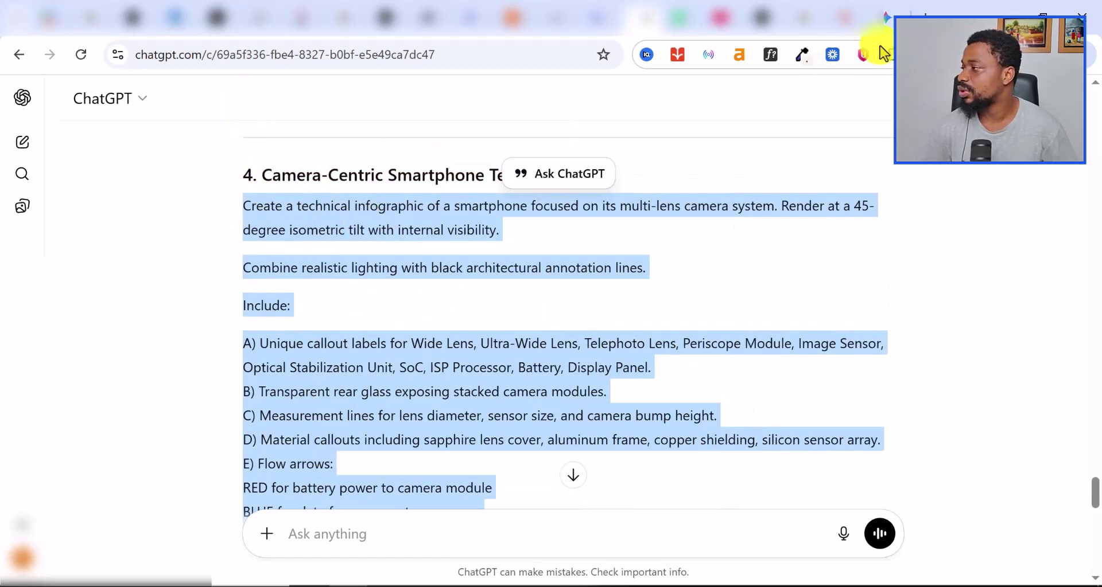
Switch to Gemini, review the generated "Smartphone Performance Architecture" infographic from title to legend, and download it.
{"action": "left_click", "coordinate": [885, 16]}
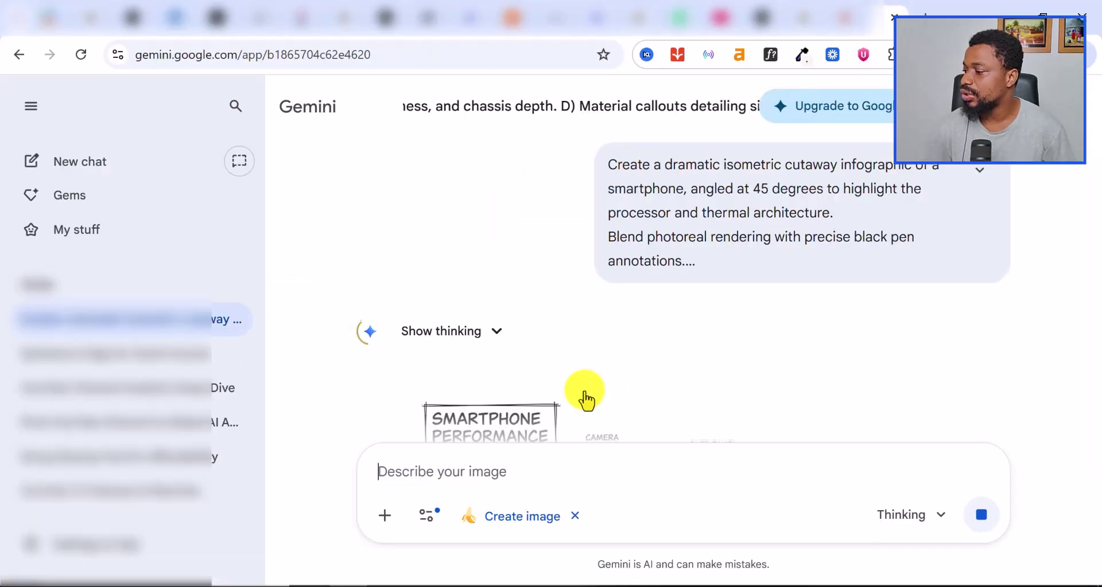
{"action": "scroll", "coordinate": [583, 398], "scroll_direction": "down", "scroll_amount": 5}
{"action": "scroll", "coordinate": [548, 379], "scroll_direction": "down", "scroll_amount": 3}
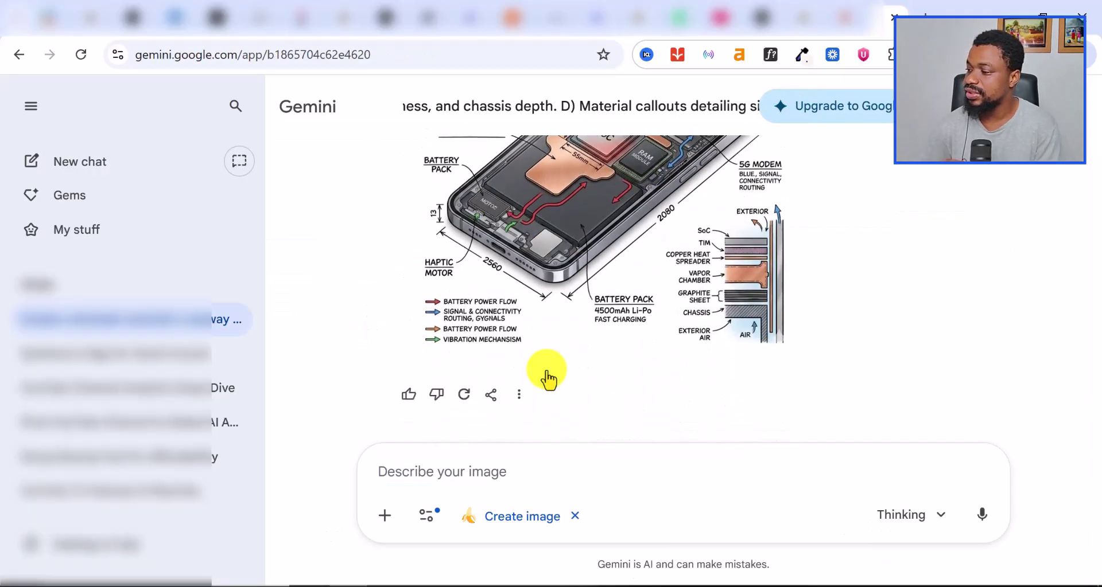
{"action": "scroll", "coordinate": [554, 365], "scroll_direction": "up", "scroll_amount": 5}
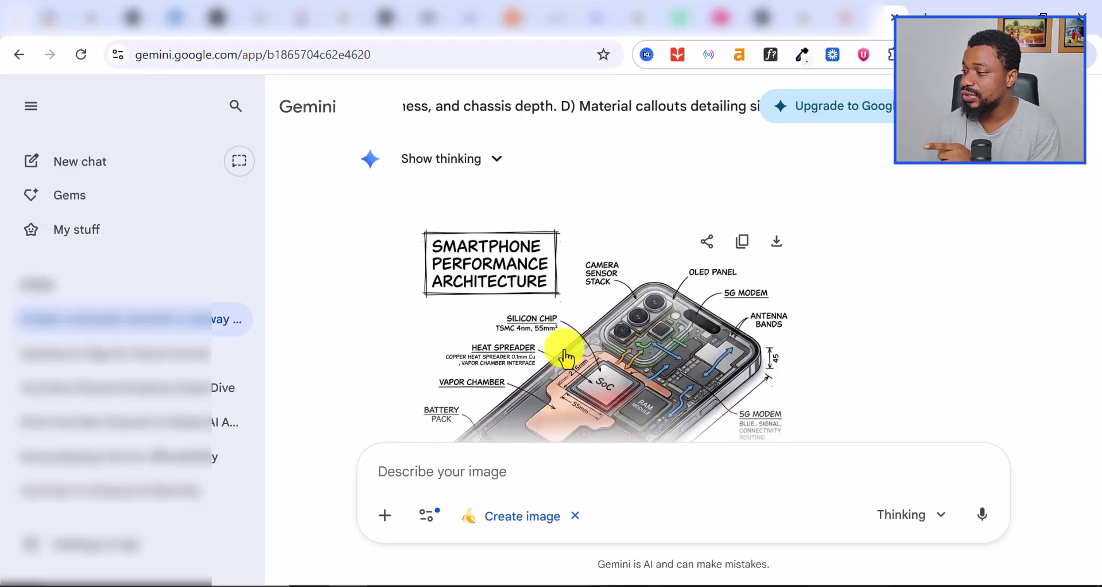
{"action": "scroll", "coordinate": [564, 357], "scroll_direction": "down", "scroll_amount": 3}
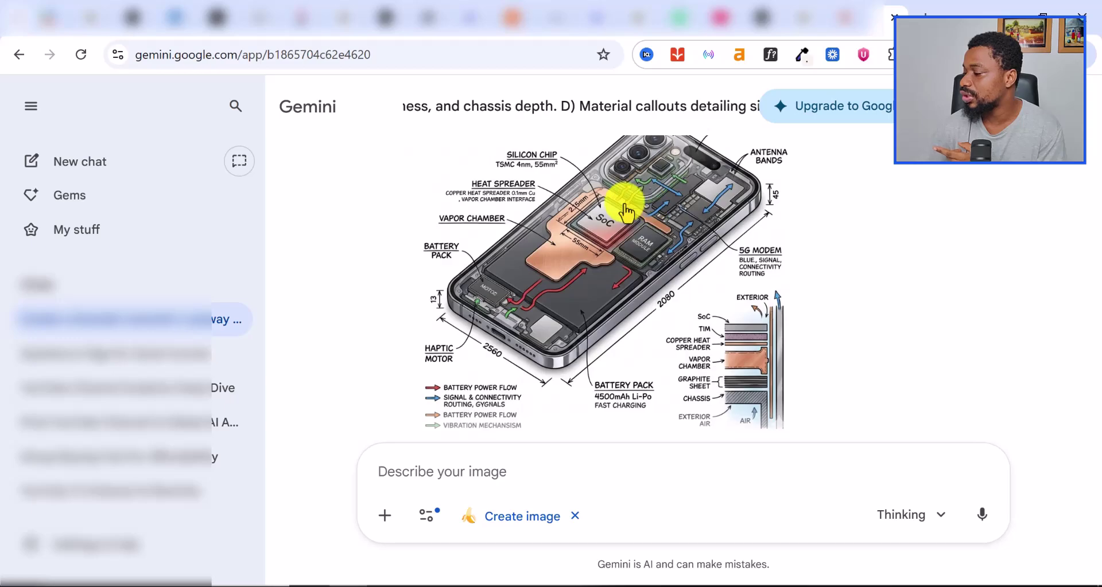
{"action": "scroll", "coordinate": [594, 238], "scroll_direction": "down", "scroll_amount": 2}
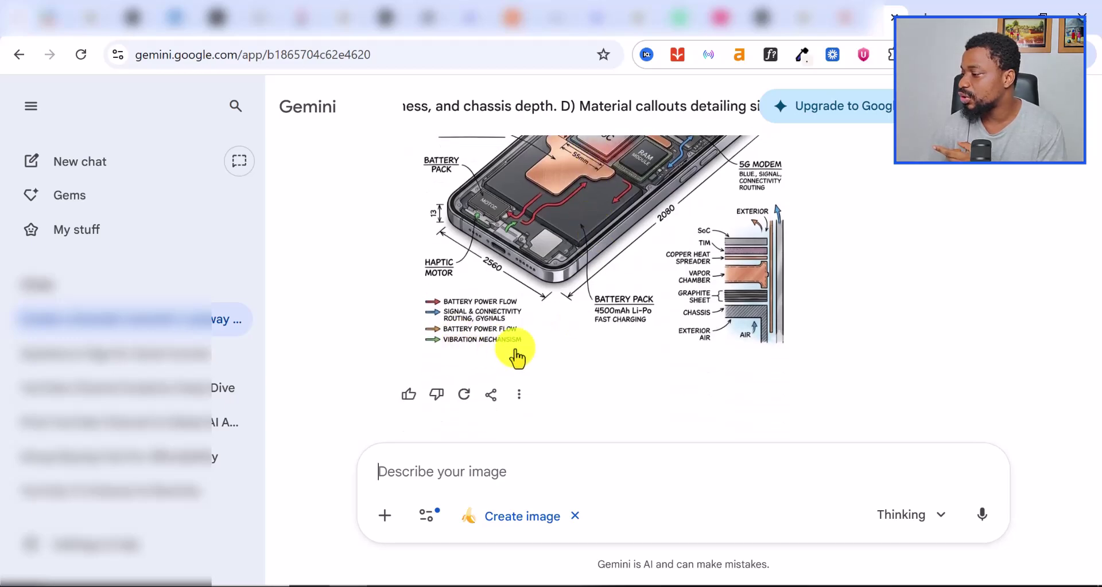
{"action": "scroll", "coordinate": [570, 331], "scroll_direction": "up", "scroll_amount": 2}
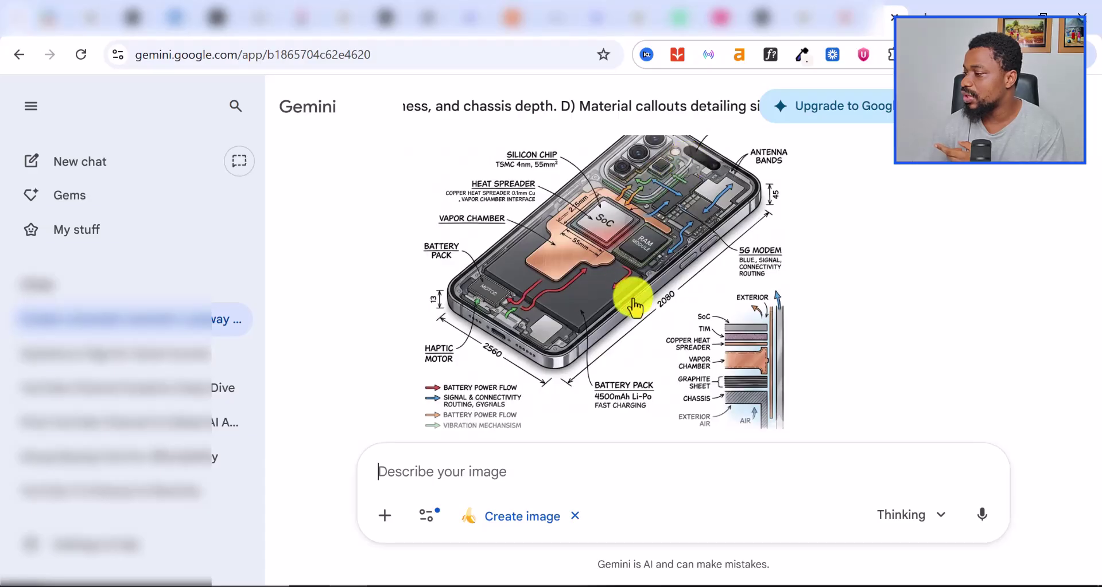
{"action": "scroll", "coordinate": [526, 332], "scroll_direction": "up", "scroll_amount": 1}
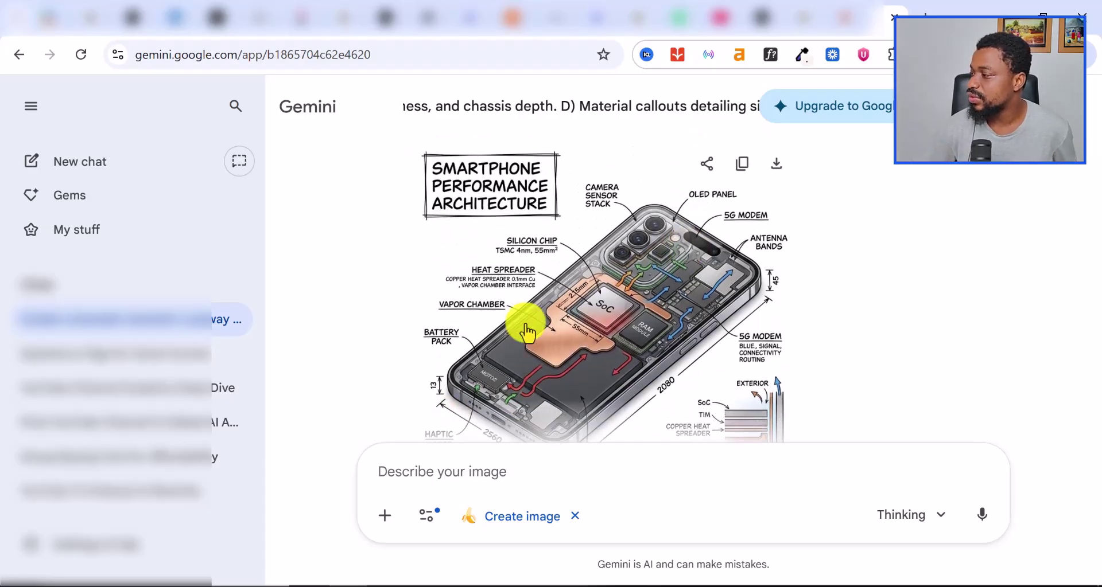
{"action": "left_click", "coordinate": [774, 167]}
Paste the copied camera-system prompt into the same chat's image description and submit it.
{"action": "scroll", "coordinate": [627, 278], "scroll_direction": "down", "scroll_amount": 3}
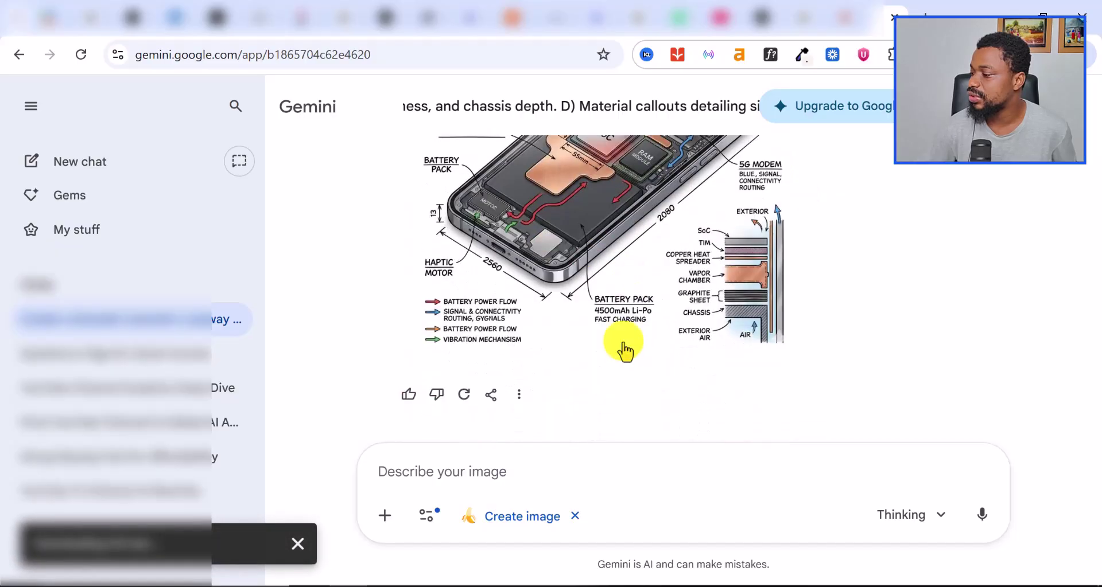
{"action": "right_click", "coordinate": [536, 470]}
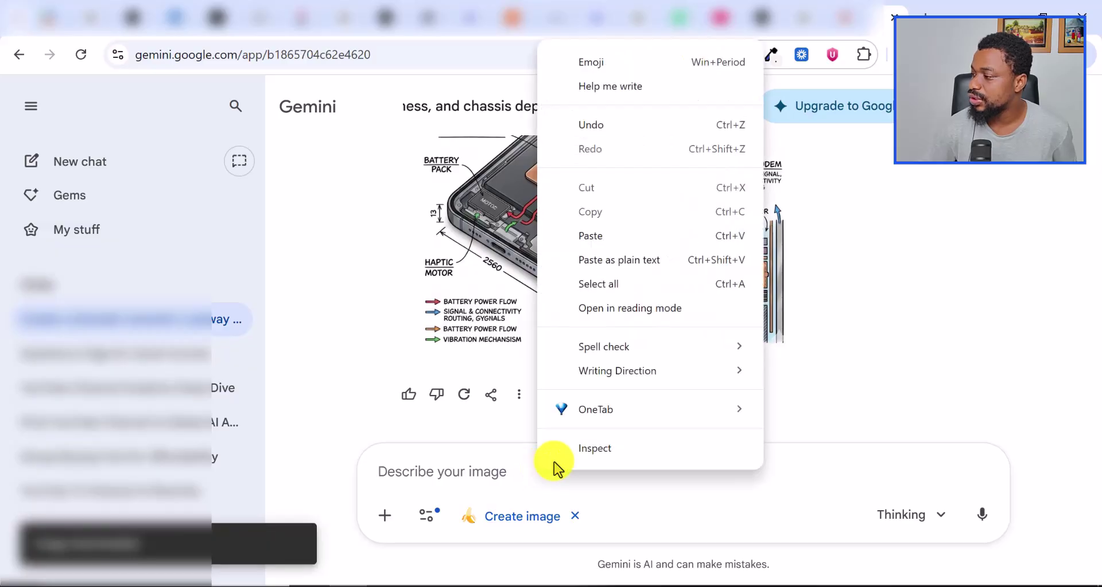
{"action": "left_click", "coordinate": [604, 237]}
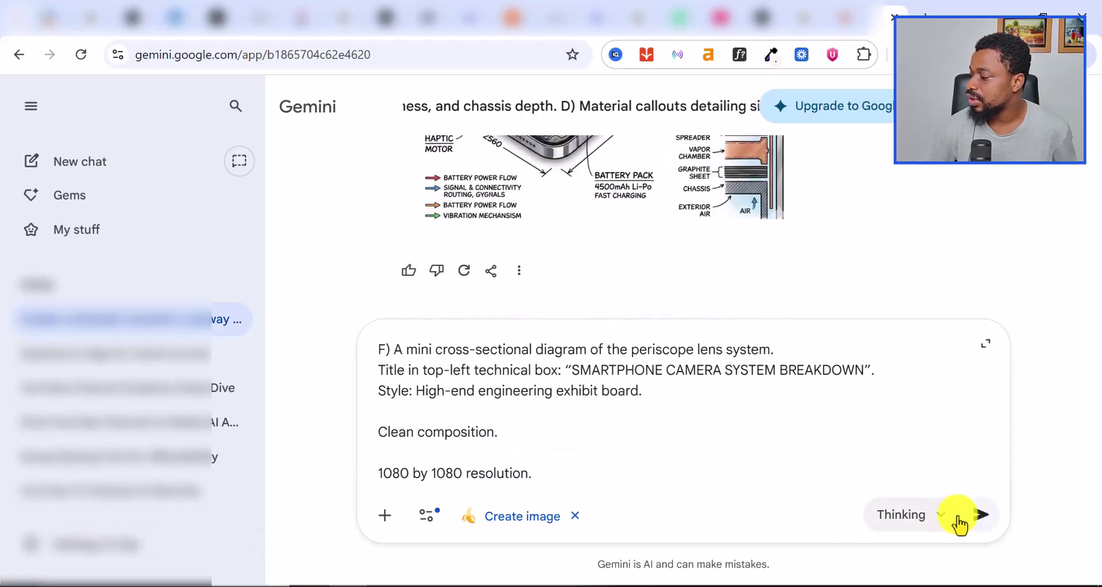
{"action": "left_click", "coordinate": [983, 516]}
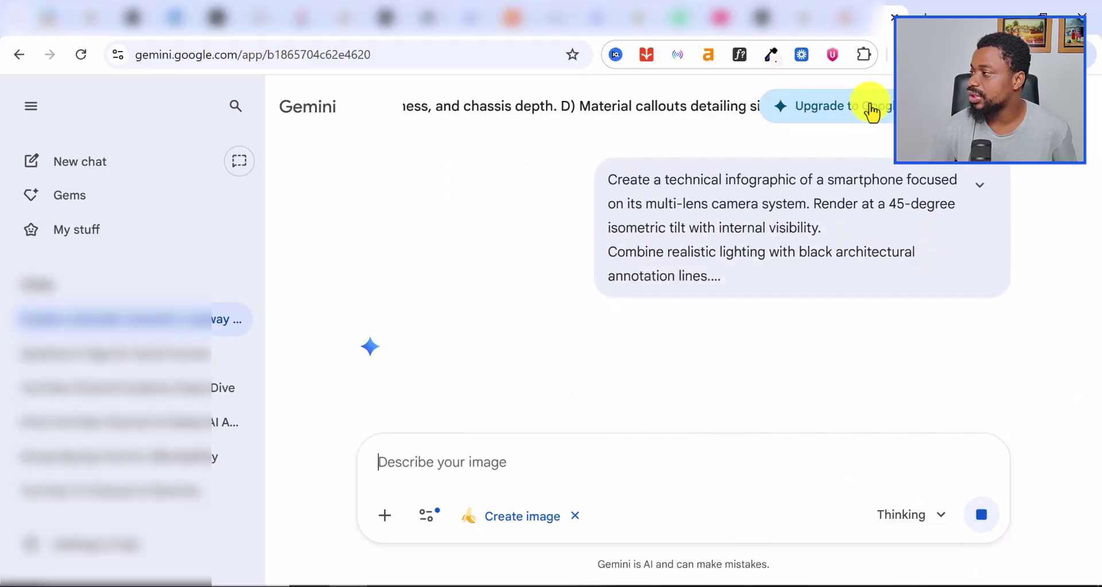
Switch to ChatGPT and copy the full earlier "Minimalist Technical Schematic Hybrid" prompt template containing the [OBJECT] placeholder.
{"action": "left_click", "coordinate": [636, 21]}
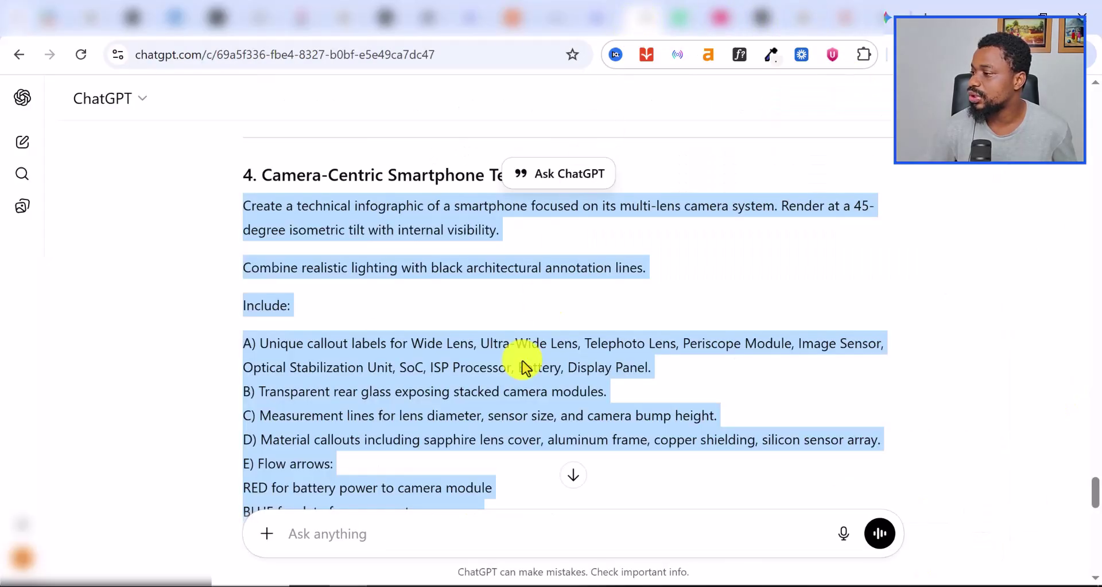
{"action": "scroll", "coordinate": [520, 344], "scroll_direction": "down", "scroll_amount": 3}
{"action": "scroll", "coordinate": [520, 338], "scroll_direction": "up", "scroll_amount": 20}
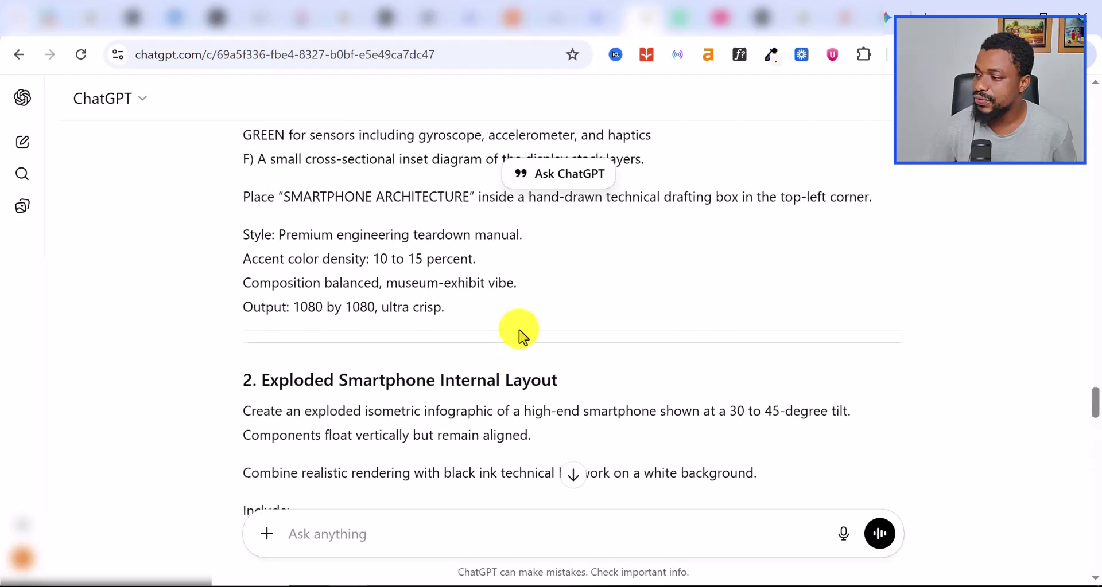
{"action": "scroll", "coordinate": [521, 337], "scroll_direction": "up", "scroll_amount": 20}
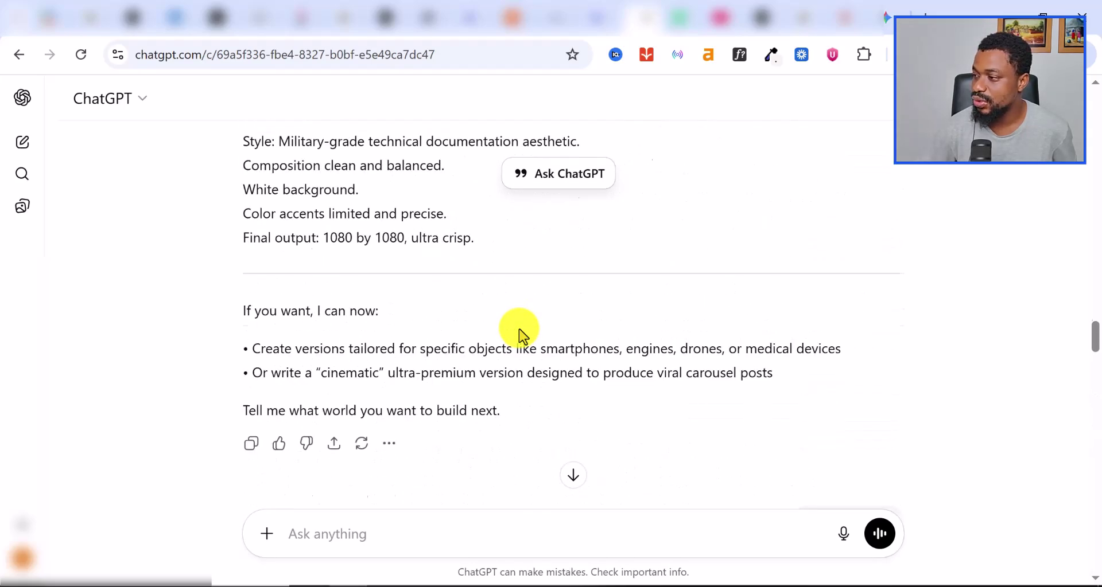
{"action": "scroll", "coordinate": [519, 329], "scroll_direction": "up", "scroll_amount": 5}
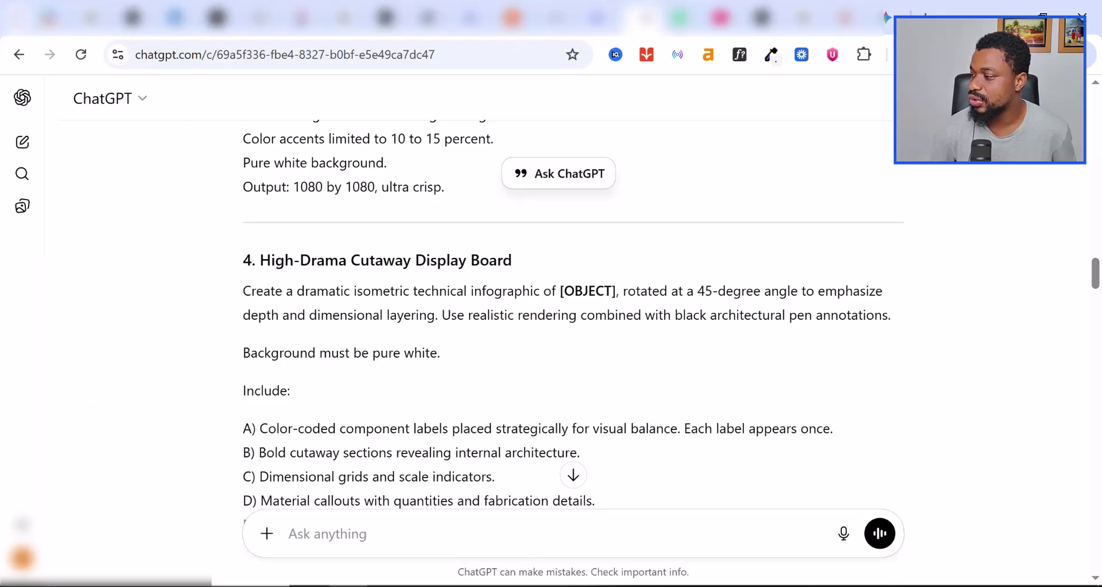
{"action": "scroll", "coordinate": [364, 336], "scroll_direction": "up", "scroll_amount": 12}
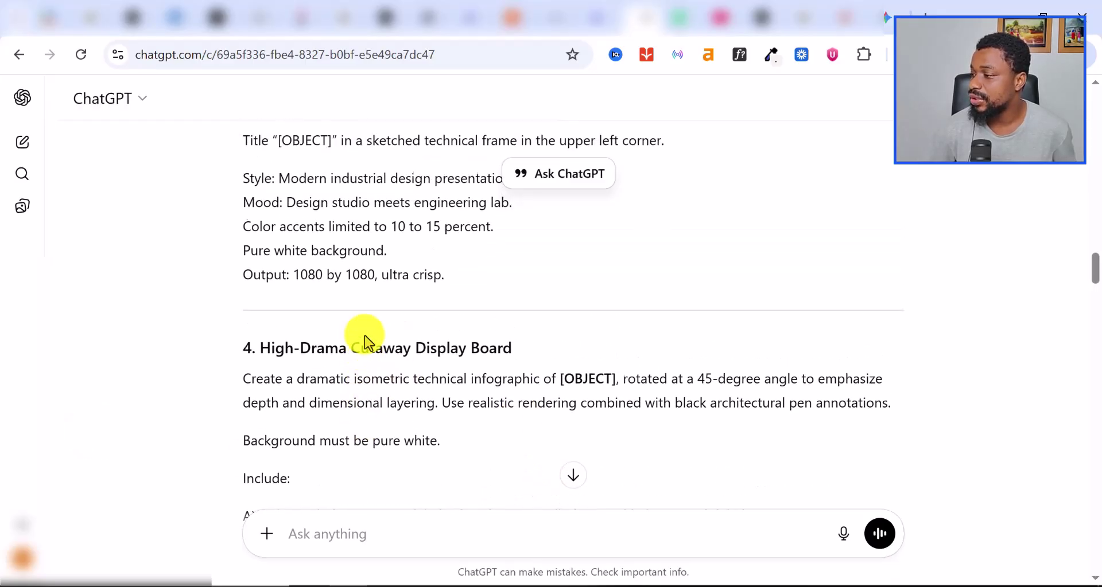
{"action": "scroll", "coordinate": [363, 335], "scroll_direction": "up", "scroll_amount": 3}
{"action": "scroll", "coordinate": [362, 332], "scroll_direction": "down", "scroll_amount": 6}
{"action": "scroll", "coordinate": [362, 329], "scroll_direction": "up", "scroll_amount": 3}
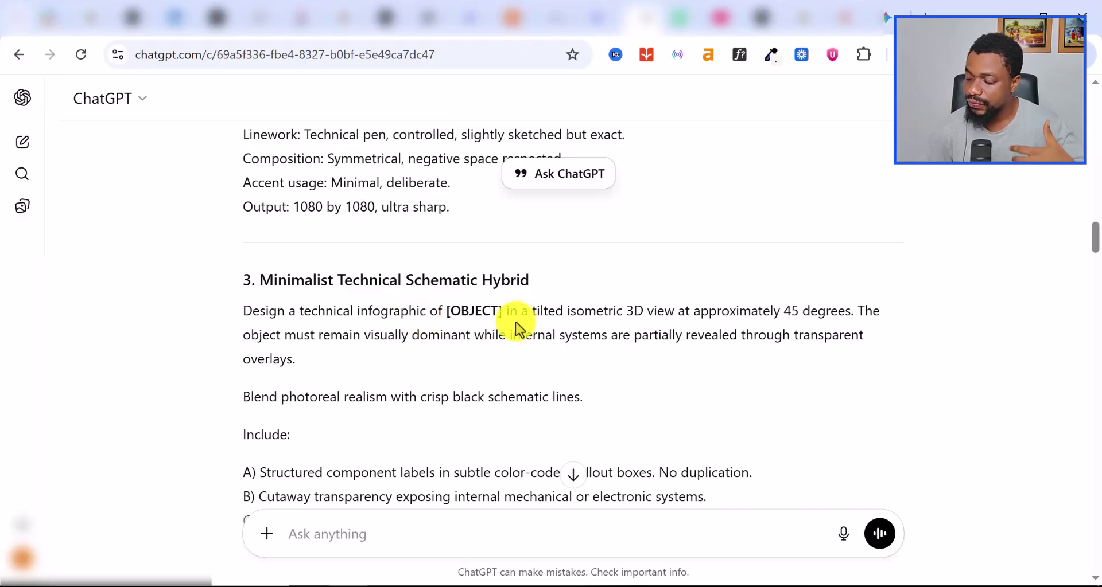
{"action": "scroll", "coordinate": [518, 330], "scroll_direction": "down", "scroll_amount": 7}
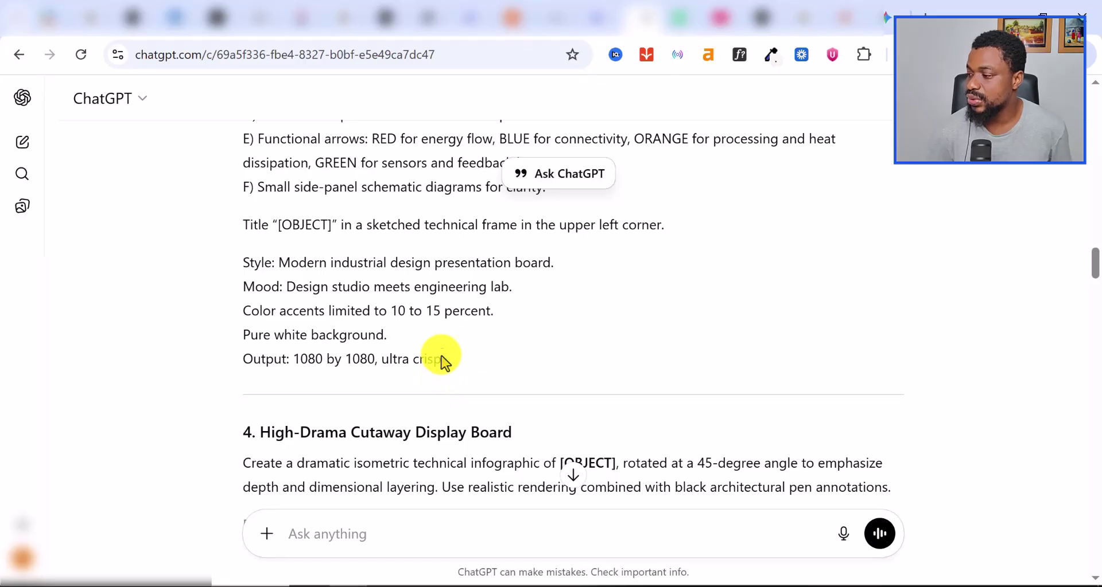
{"action": "left_click_drag", "start_coordinate": [443, 360], "coordinate": [245, 239]}
{"action": "right_click", "coordinate": [248, 240]}
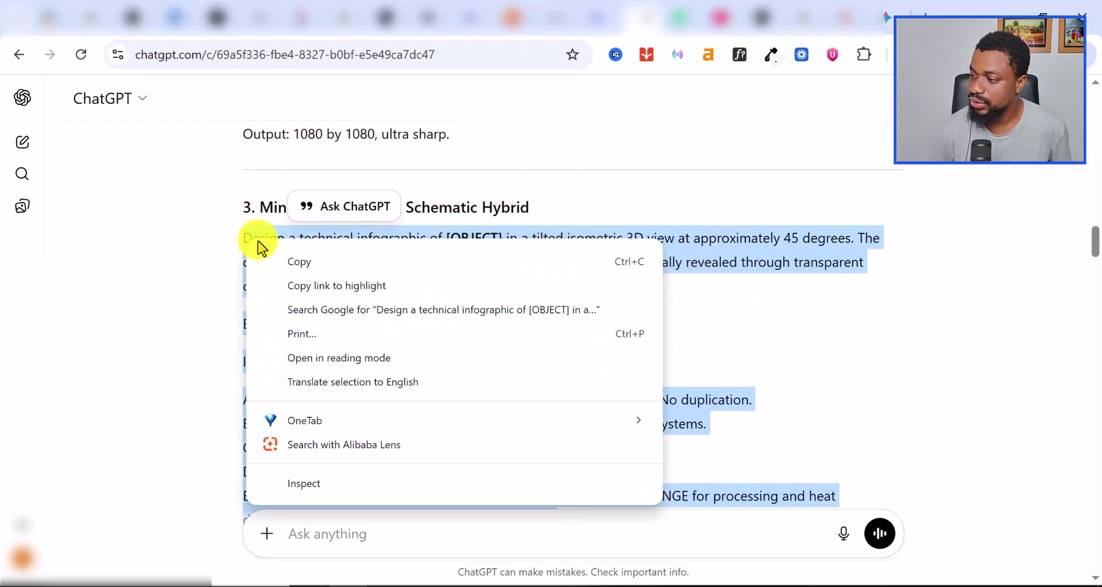
{"action": "left_click", "coordinate": [290, 261]}
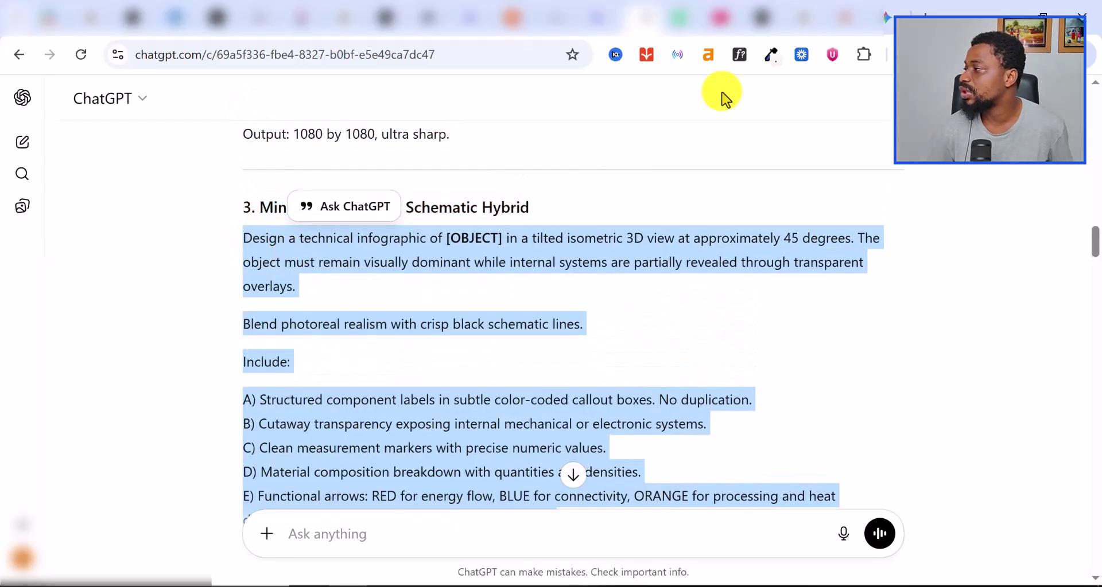
Switch to Gemini, review the generated "Smartphone Camera System Breakdown" infographic from title to legend, and download it at full size.
{"action": "left_click", "coordinate": [886, 27]}
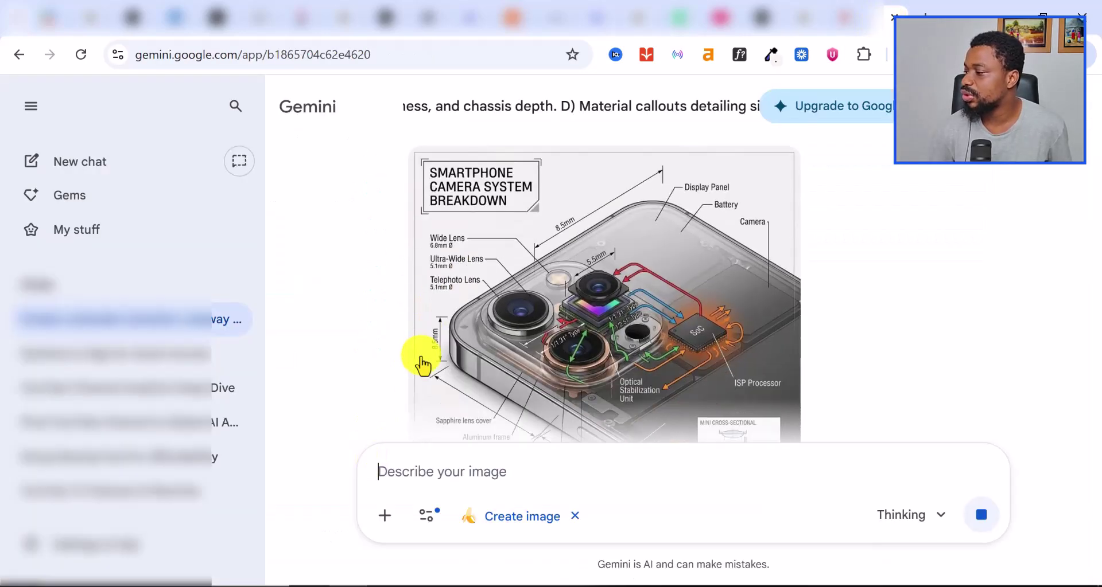
{"action": "scroll", "coordinate": [574, 355], "scroll_direction": "down", "scroll_amount": 3}
{"action": "scroll", "coordinate": [563, 357], "scroll_direction": "up", "scroll_amount": 3}
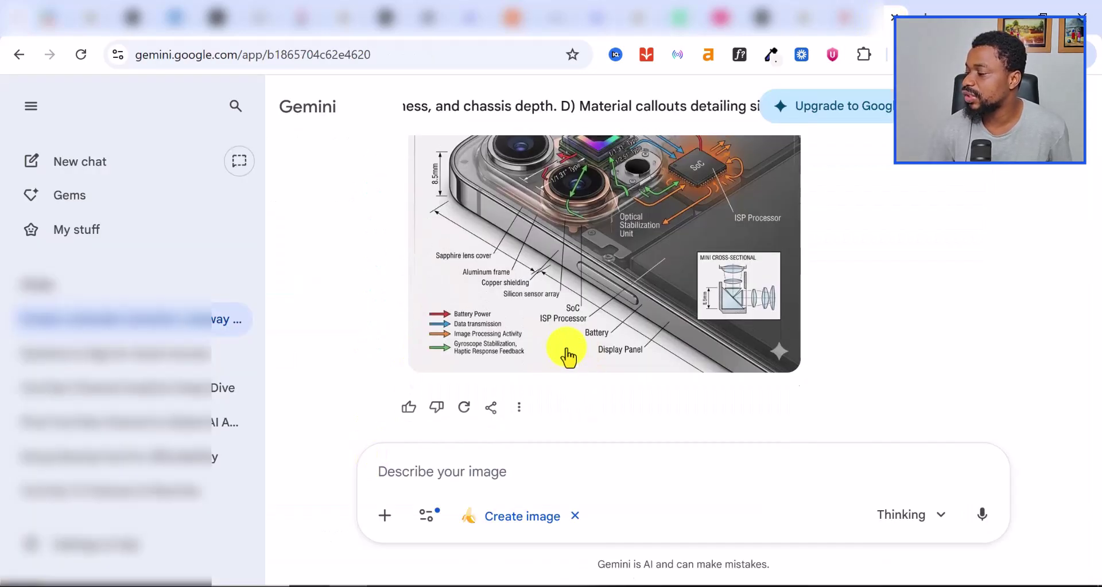
{"action": "scroll", "coordinate": [565, 353], "scroll_direction": "down", "scroll_amount": 1}
{"action": "scroll", "coordinate": [563, 330], "scroll_direction": "up", "scroll_amount": 3}
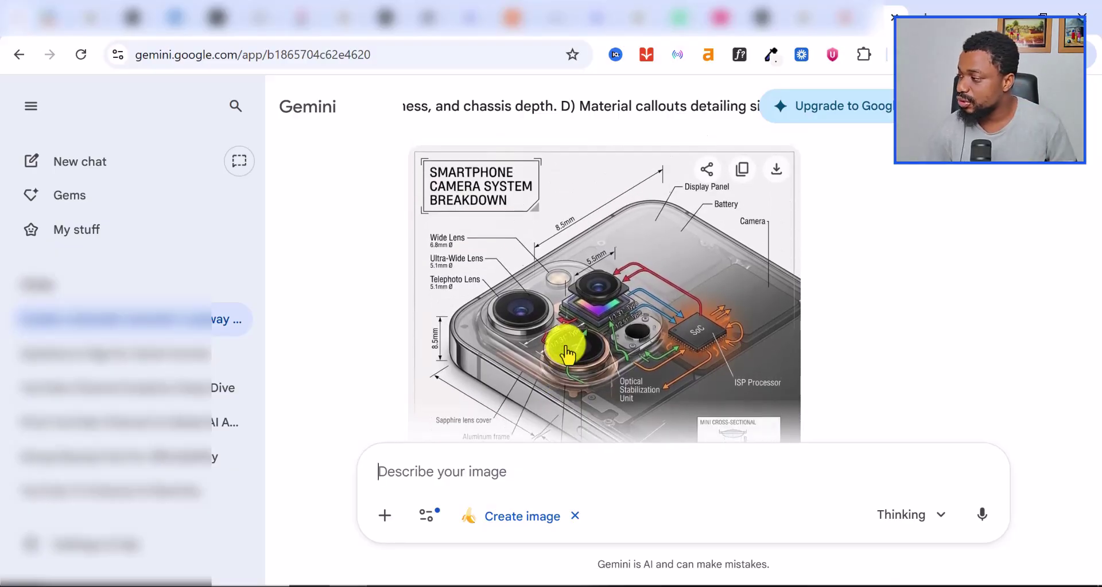
{"action": "left_click", "coordinate": [777, 256]}
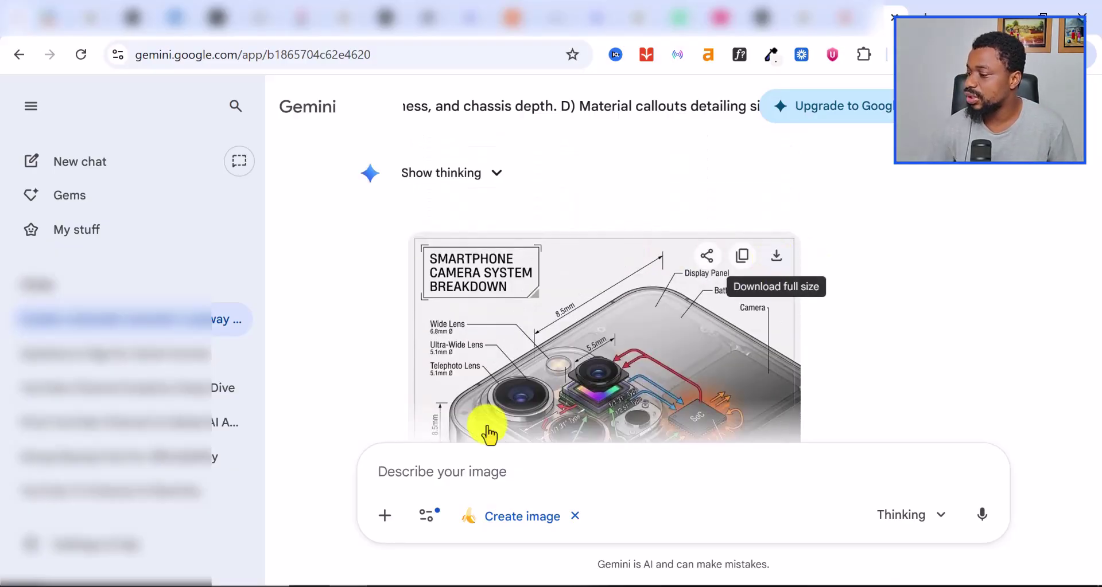
Paste the copied schematic template into the image description and remove its [OBJECT] placeholder from the opening sentence.
{"action": "left_click", "coordinate": [429, 474]}
{"action": "right_click", "coordinate": [429, 473]}
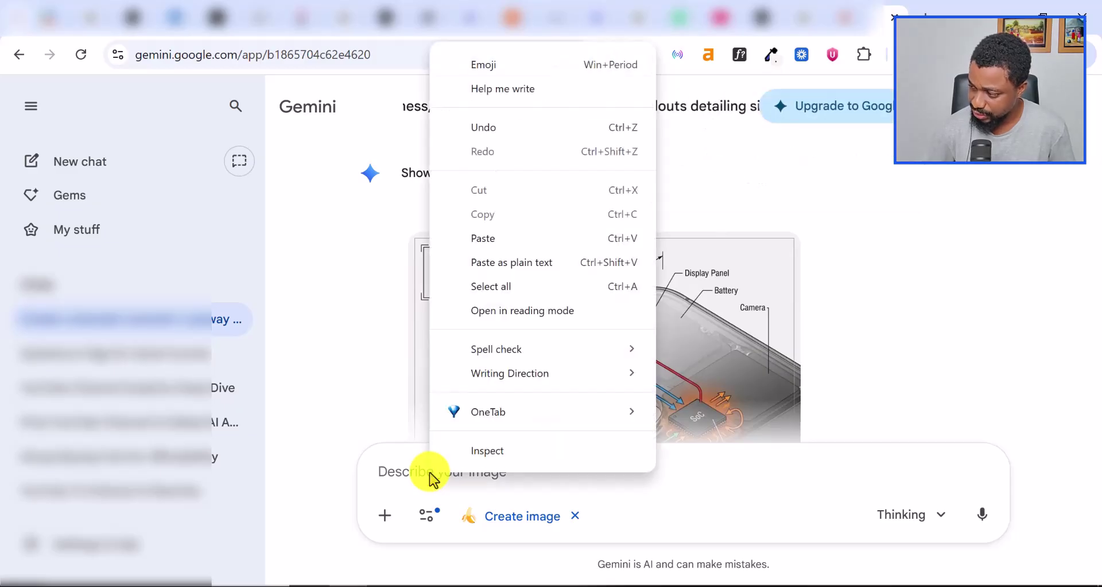
{"action": "left_click", "coordinate": [504, 237]}
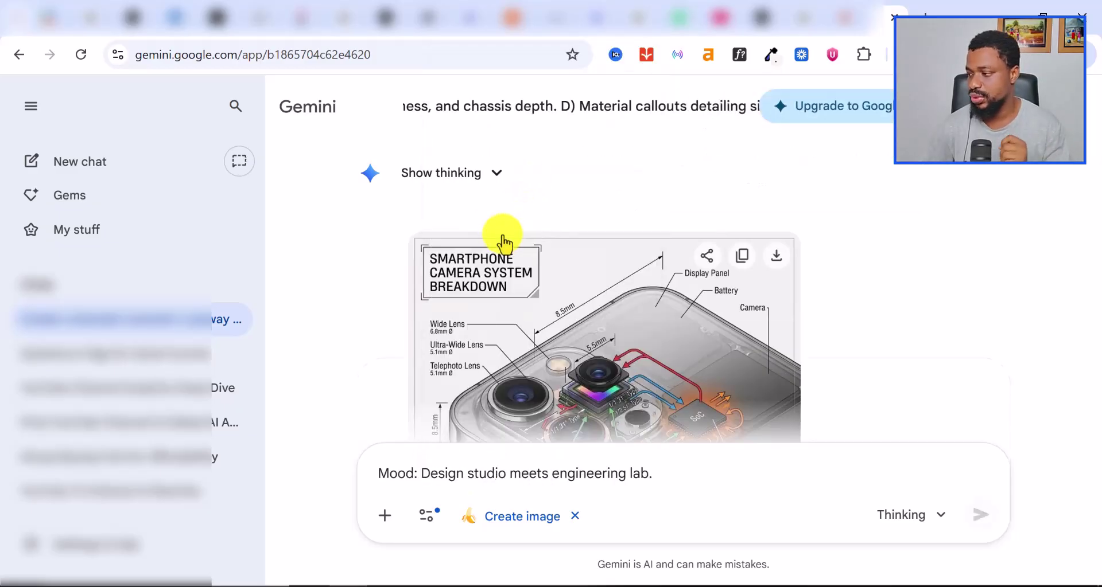
{"action": "scroll", "coordinate": [490, 473], "scroll_direction": "up", "scroll_amount": 10}
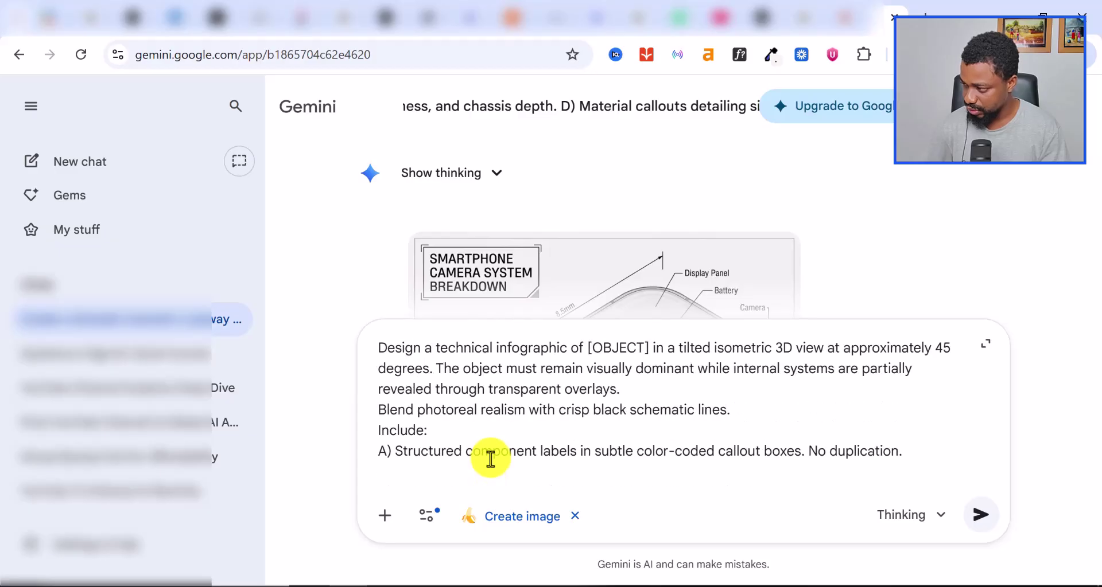
{"action": "left_click_drag", "start_coordinate": [653, 350], "coordinate": [577, 346]}
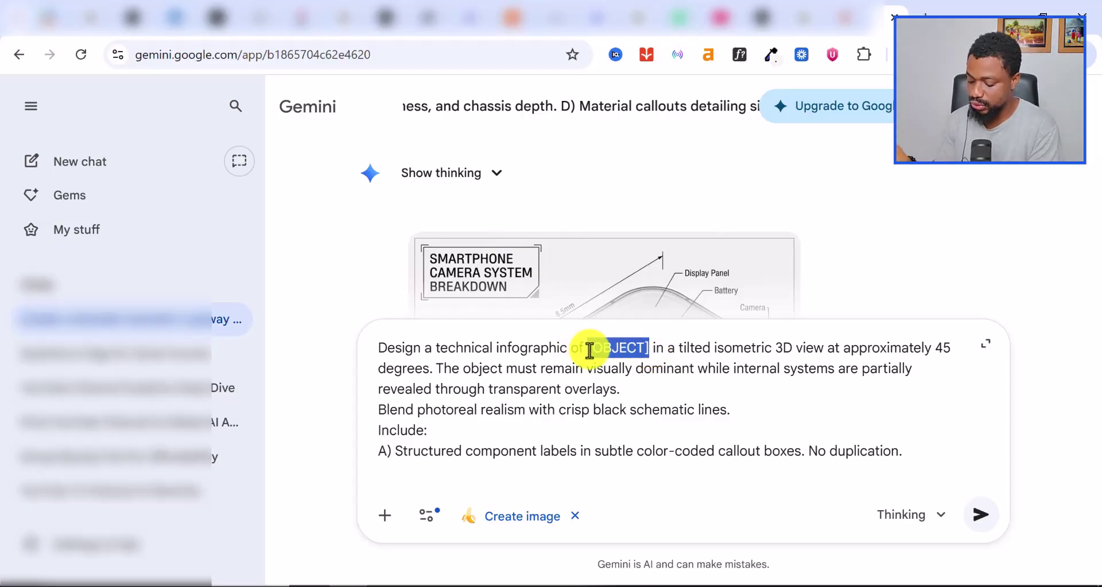
{"action": "key", "text": "BackSpace"}
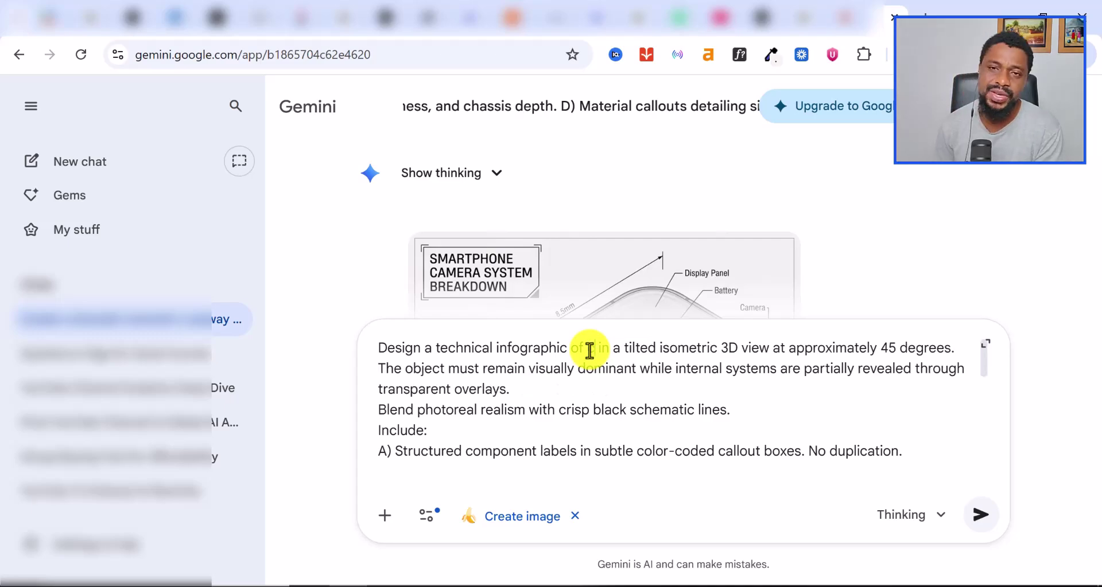
{"action": "key", "text": "BackSpace"}
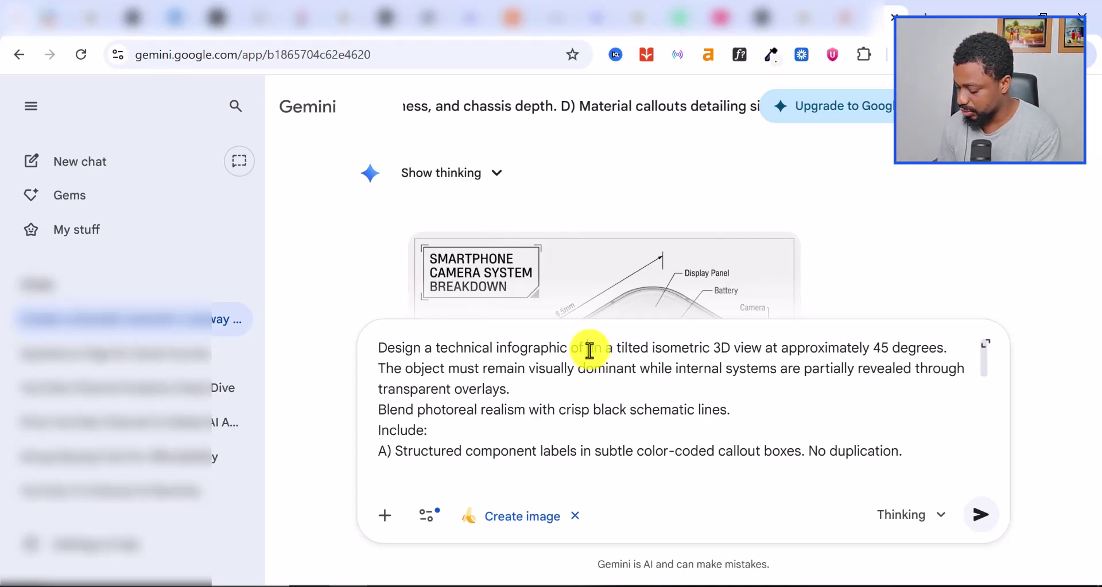
{"action": "type", "text": "Micro"}
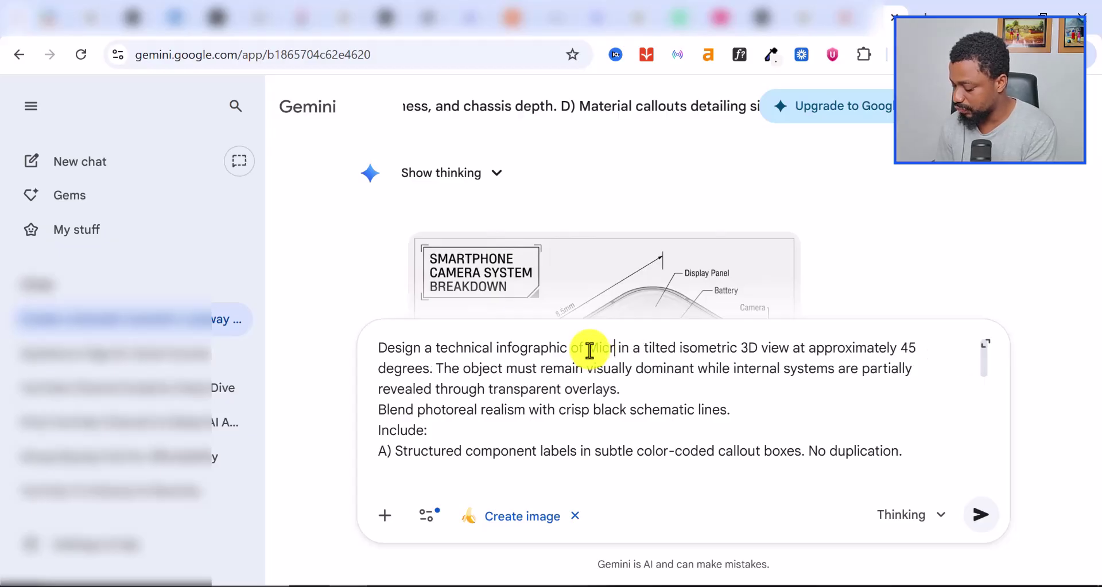
{"action": "type", "text": "phone"}
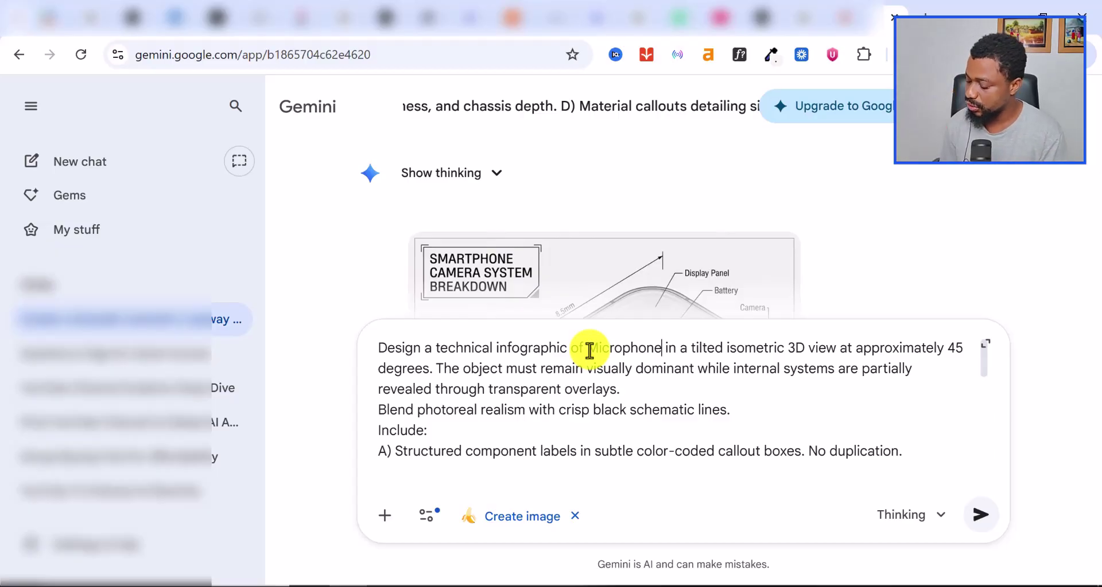
{"action": "key", "text": "BackSpace"}
{"action": "key", "text": "BackSpace"}
{"action": "key", "text": "BackSpace"}
{"action": "key", "text": "BackSpace"}
{"action": "key", "text": "BackSpace"}
{"action": "key", "text": "BackSpace"}
{"action": "key", "text": "BackSpace"}
{"action": "key", "text": "BackSpace"}
{"action": "key", "text": "BackSpace"}
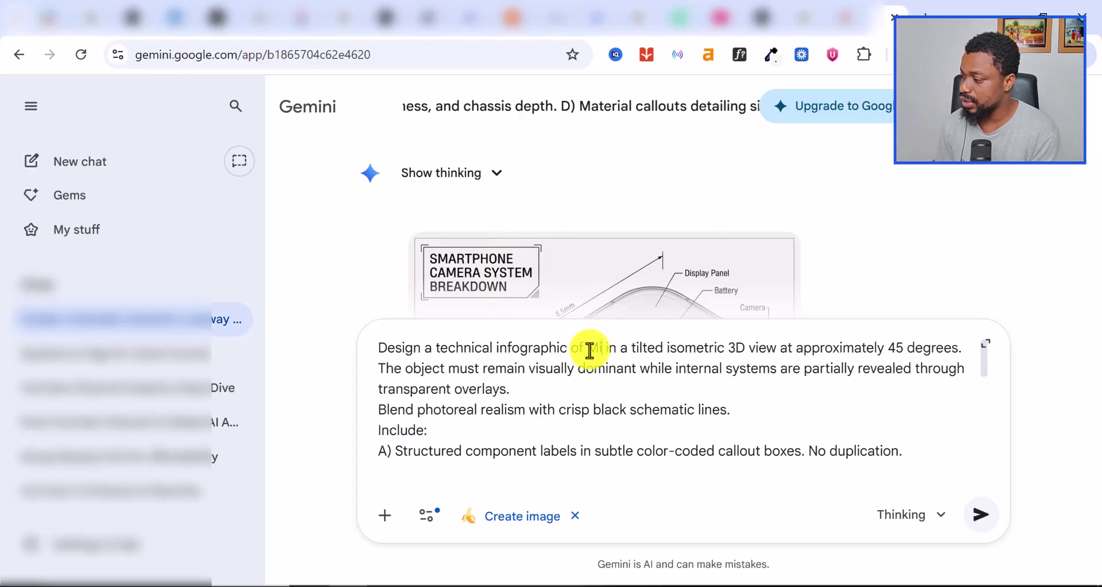
{"action": "key", "text": "BackSpace"}
Enter "car" as the object in the prompt's opening sentence, check the prompt through to its output line, and submit it.
{"action": "type", "text": "car"}
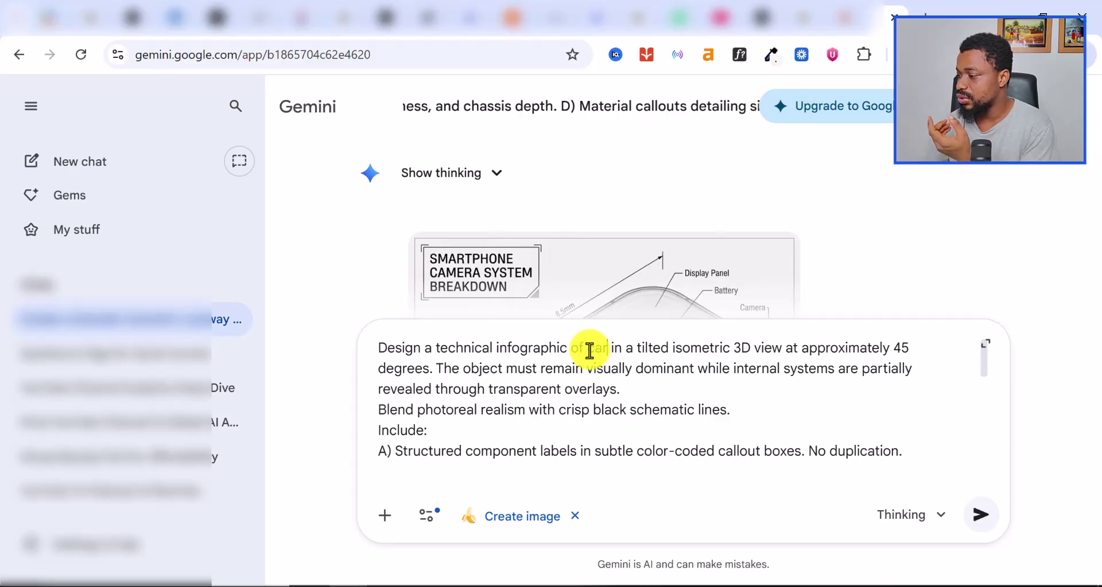
{"action": "scroll", "coordinate": [571, 373], "scroll_direction": "down", "scroll_amount": 3}
{"action": "scroll", "coordinate": [571, 377], "scroll_direction": "up", "scroll_amount": 3}
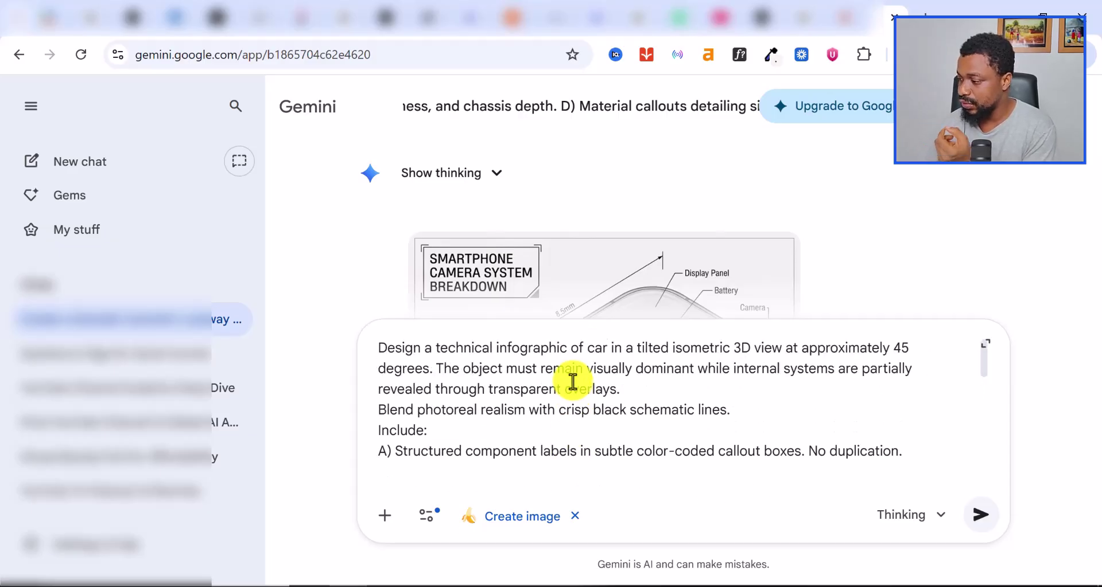
{"action": "scroll", "coordinate": [572, 382], "scroll_direction": "down", "scroll_amount": 10}
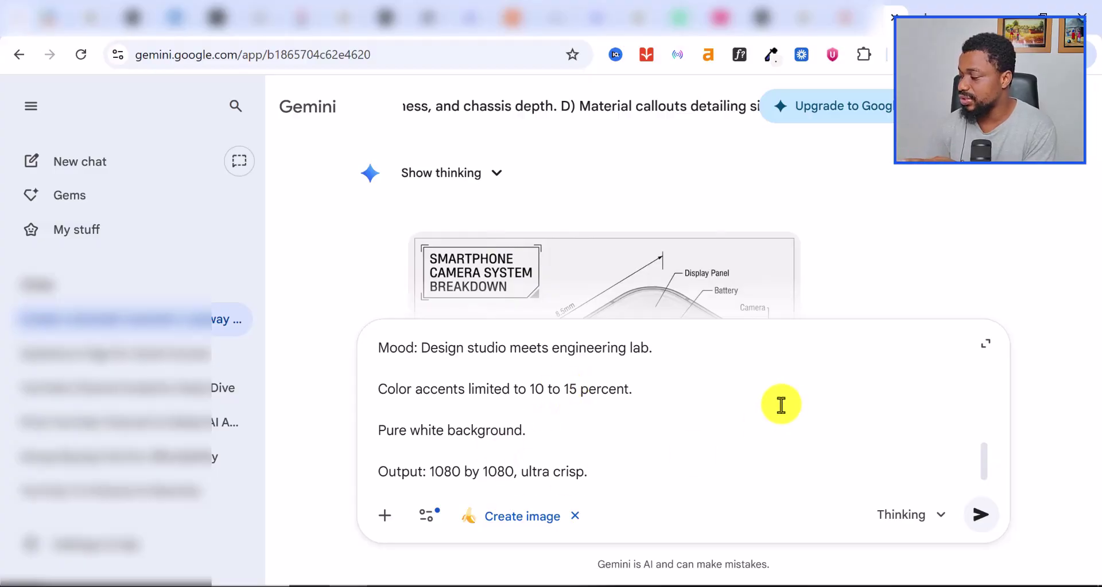
{"action": "left_click", "coordinate": [985, 518]}
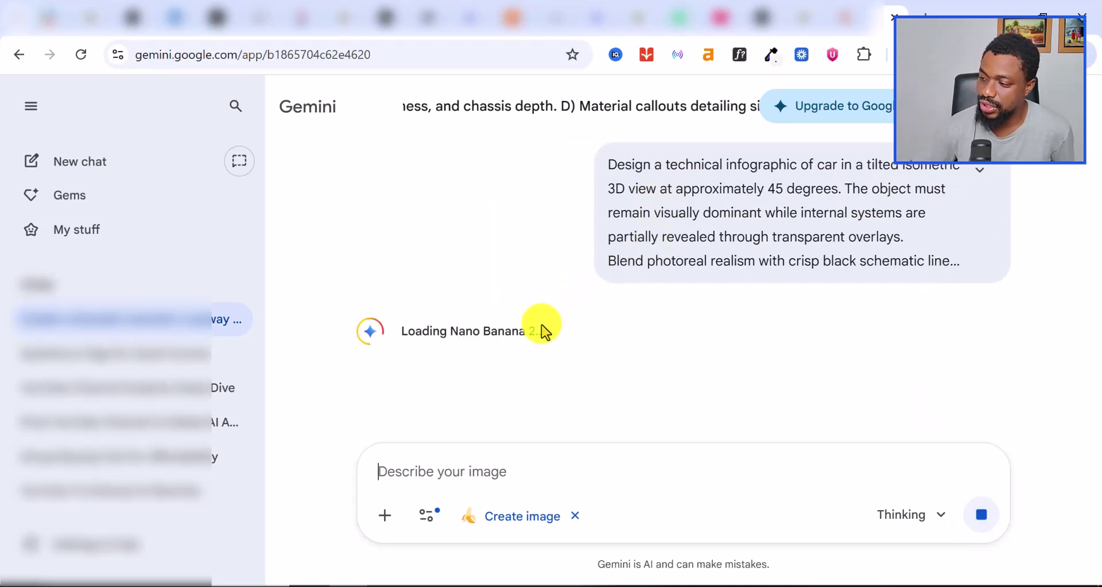
Examine the smartphone camera system infographic's labels, dimensions, flow arrows and legend while the car image is generated.
{"action": "scroll", "coordinate": [541, 332], "scroll_direction": "up", "scroll_amount": 8}
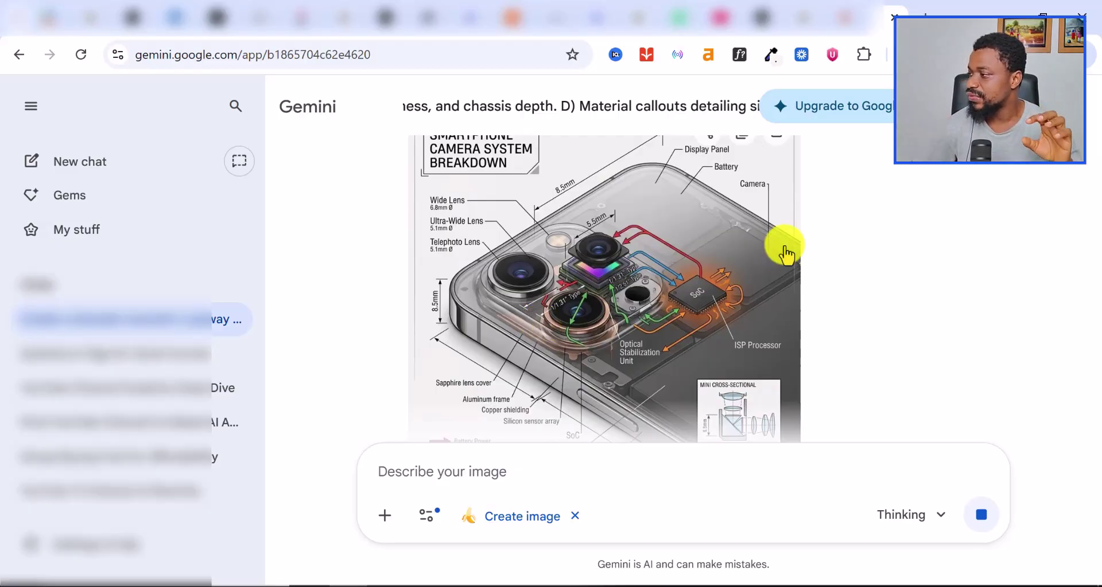
{"action": "scroll", "coordinate": [614, 263], "scroll_direction": "up", "scroll_amount": 2}
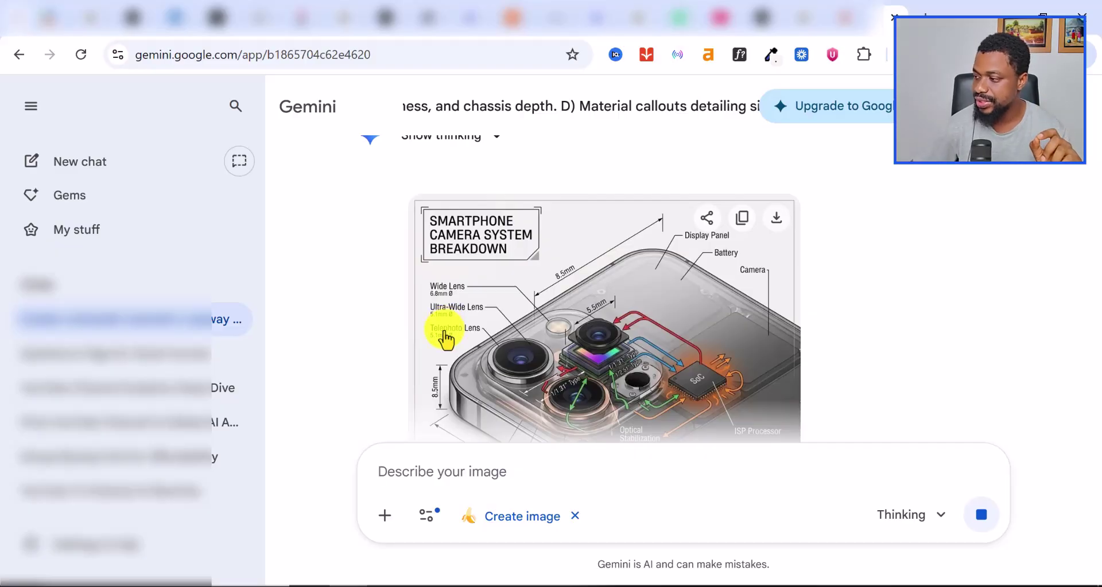
{"action": "scroll", "coordinate": [445, 340], "scroll_direction": "down", "scroll_amount": 2}
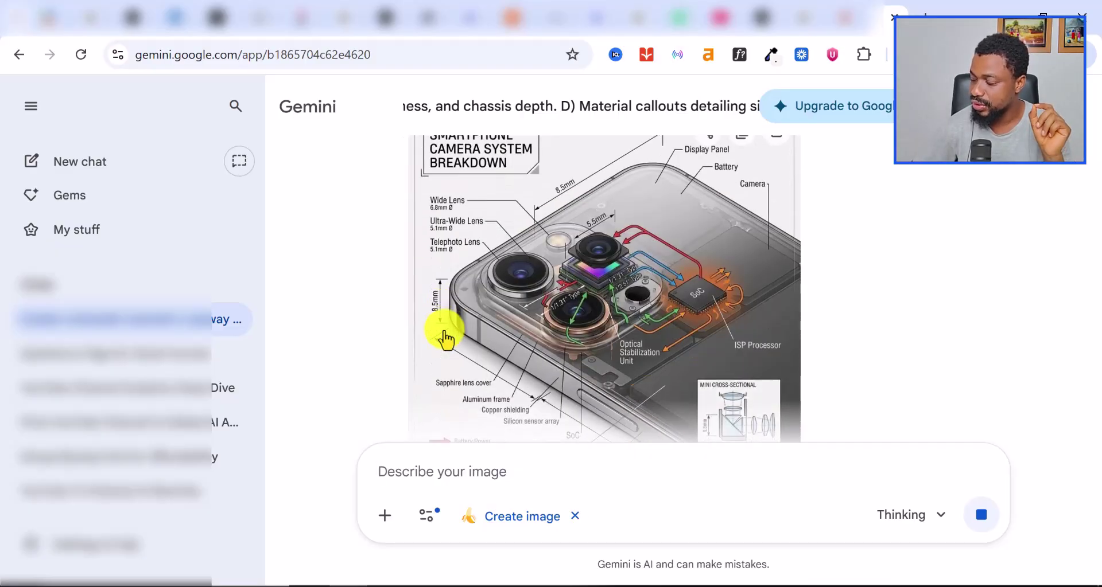
{"action": "scroll", "coordinate": [445, 339], "scroll_direction": "down", "scroll_amount": 2}
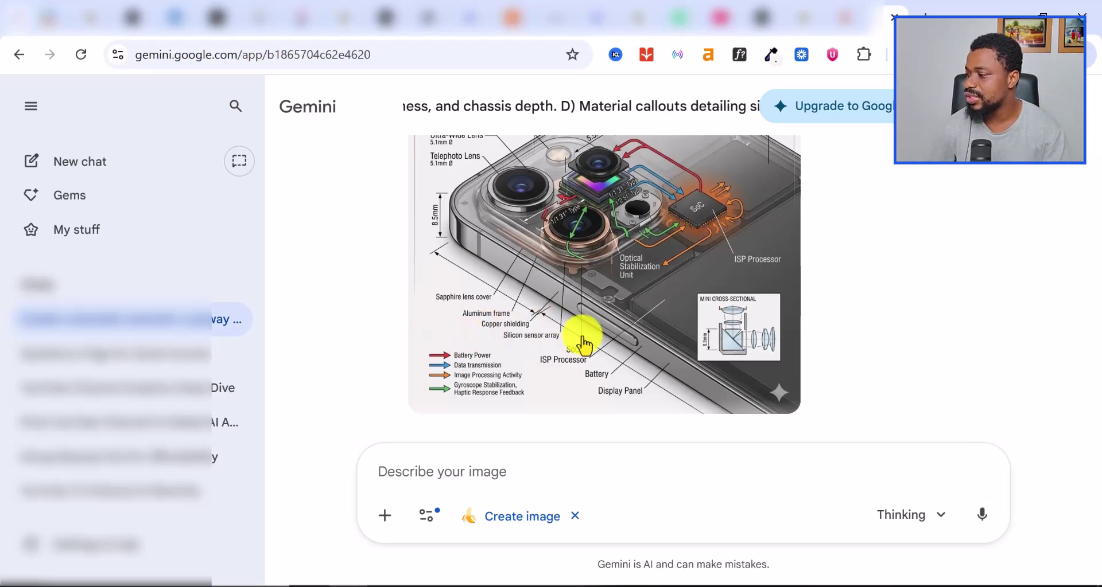
{"action": "scroll", "coordinate": [584, 346], "scroll_direction": "down", "scroll_amount": 2}
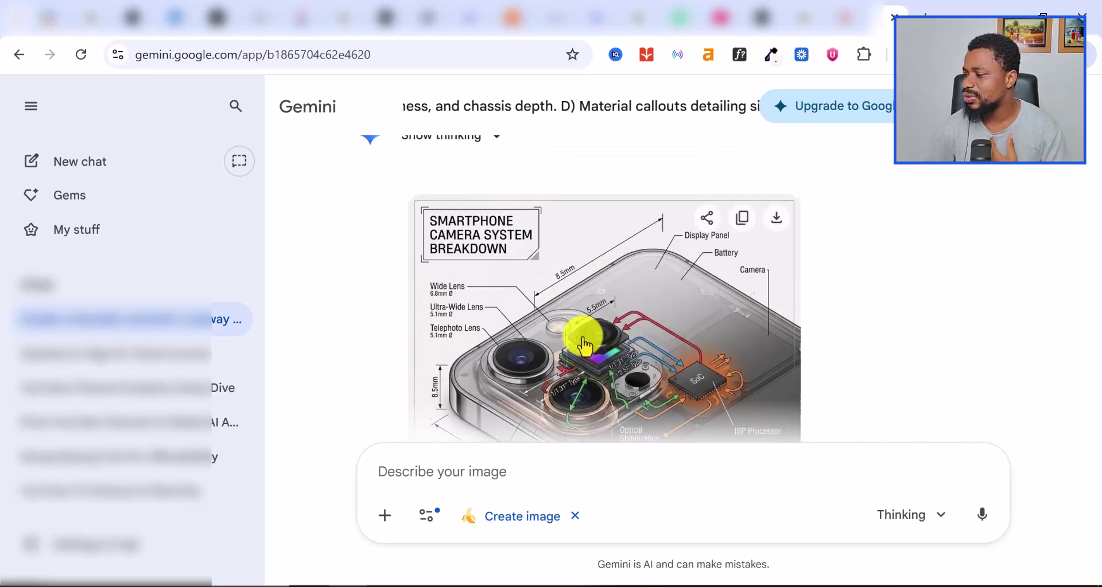
Check the generated car infographic's title against the submitted car prompt and the title of the smartphone camera infographic.
{"action": "scroll", "coordinate": [578, 344], "scroll_direction": "down", "scroll_amount": 5}
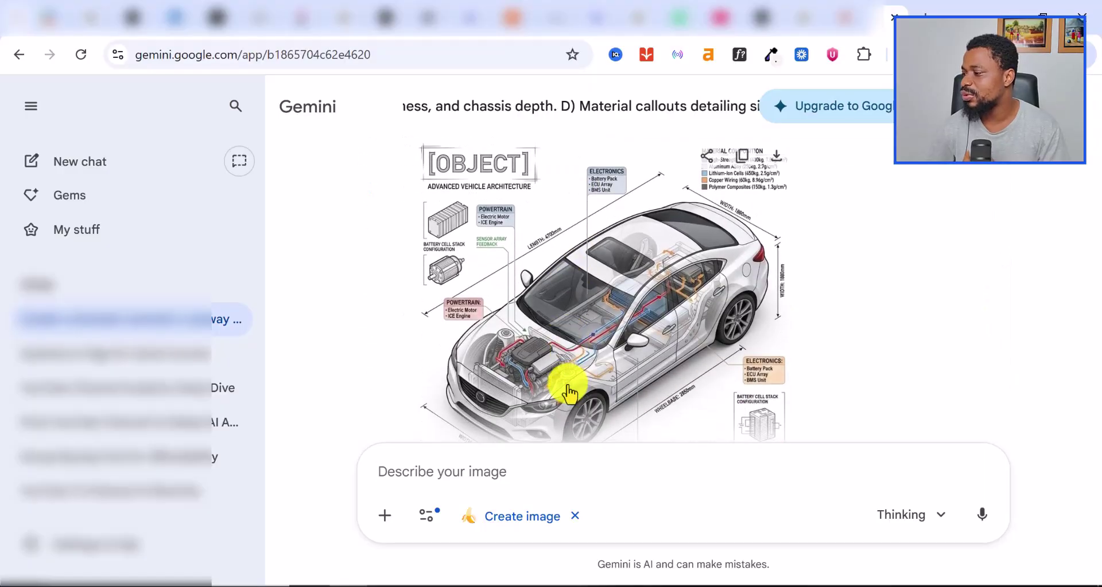
{"action": "scroll", "coordinate": [569, 393], "scroll_direction": "up", "scroll_amount": 2}
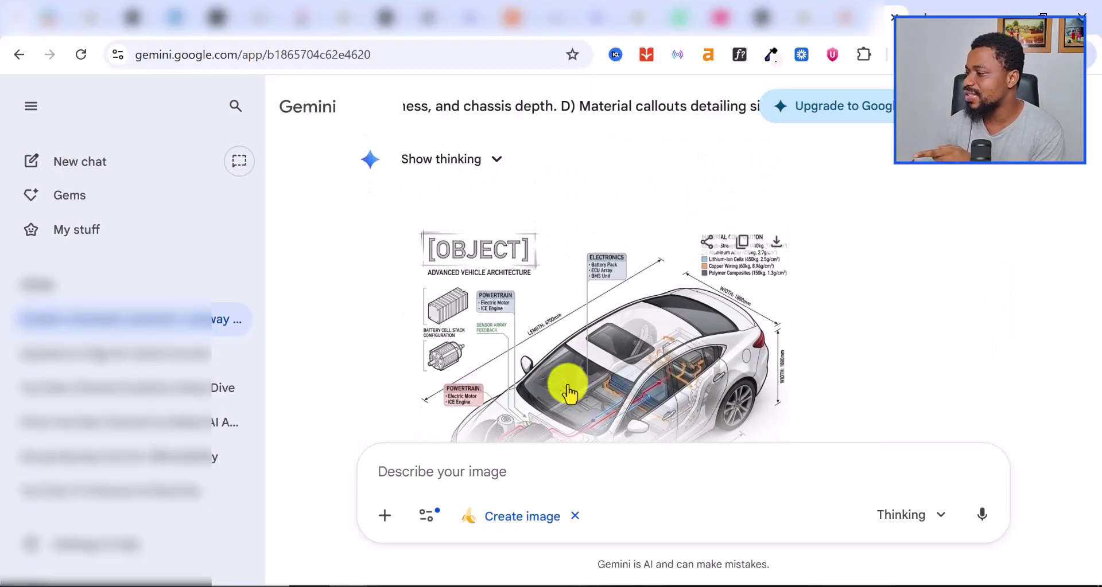
{"action": "scroll", "coordinate": [568, 391], "scroll_direction": "up", "scroll_amount": 2}
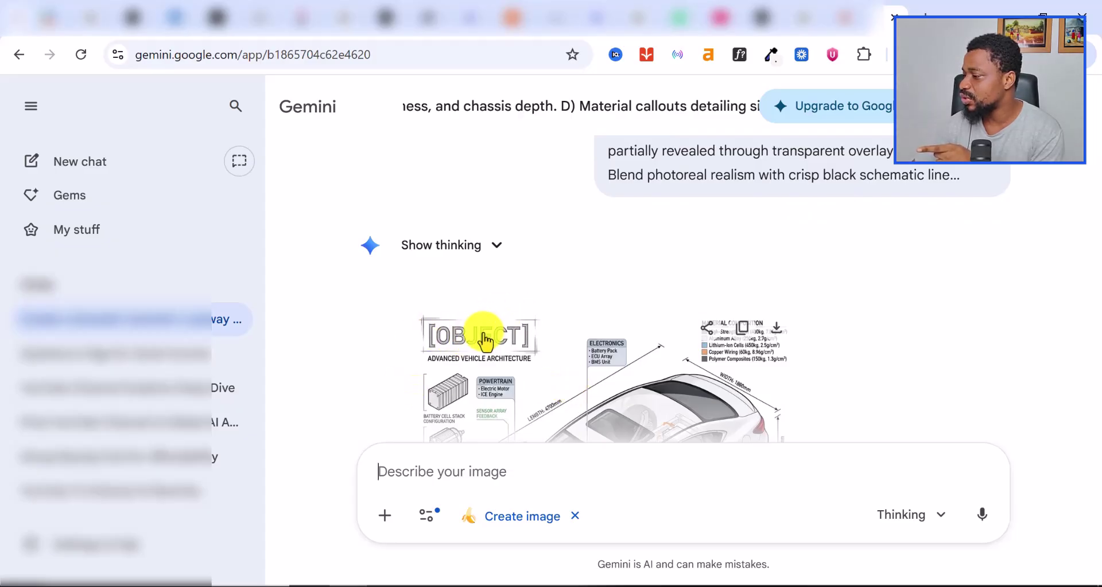
{"action": "scroll", "coordinate": [487, 345], "scroll_direction": "up", "scroll_amount": 1}
{"action": "scroll", "coordinate": [486, 345], "scroll_direction": "up", "scroll_amount": 10}
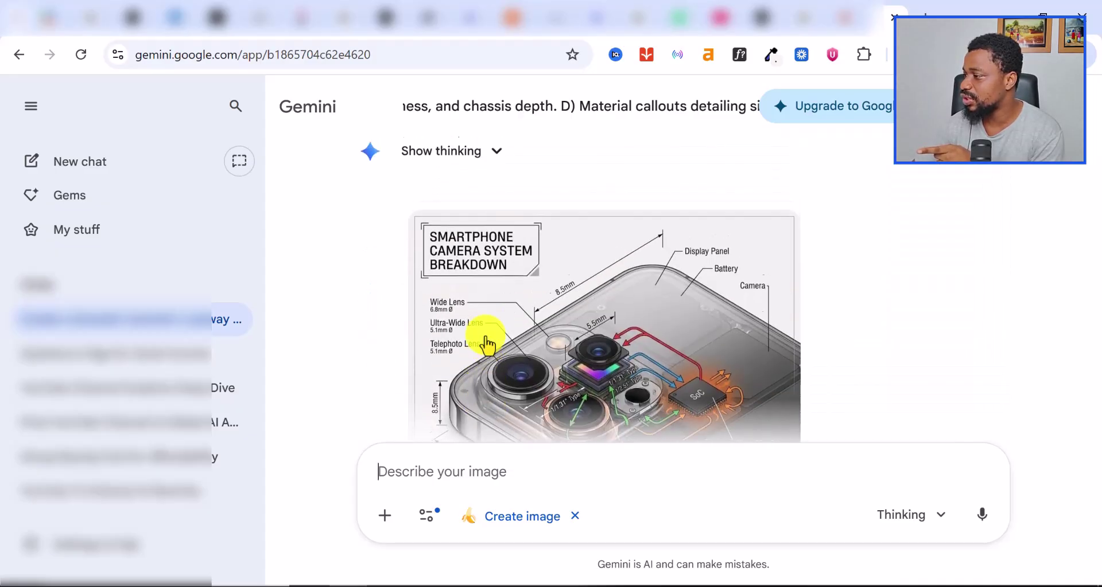
{"action": "scroll", "coordinate": [485, 344], "scroll_direction": "down", "scroll_amount": 5}
{"action": "scroll", "coordinate": [485, 341], "scroll_direction": "down", "scroll_amount": 7}
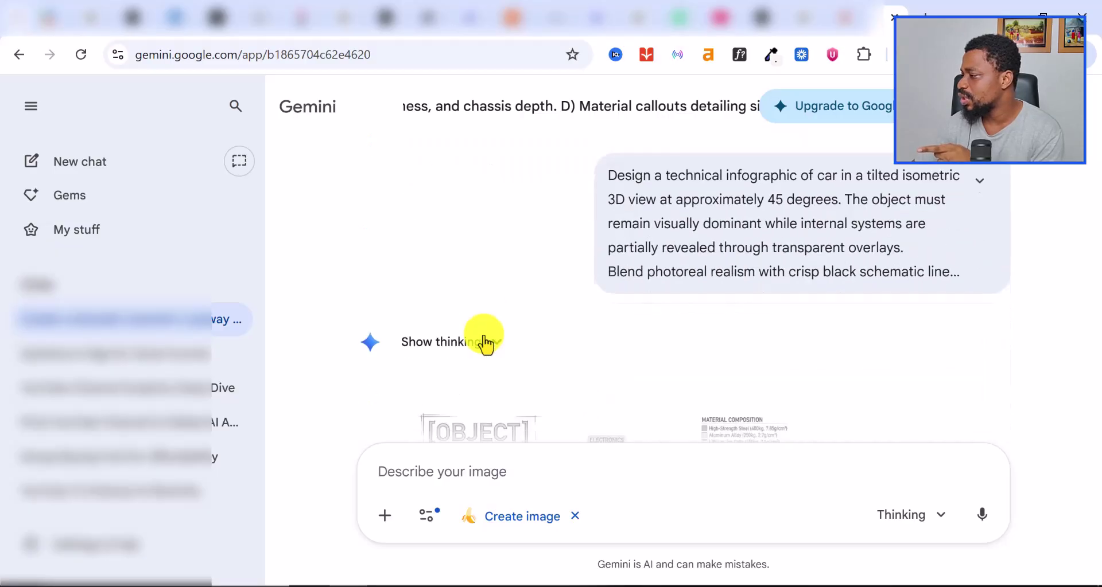
{"action": "scroll", "coordinate": [802, 259], "scroll_direction": "up", "scroll_amount": 1}
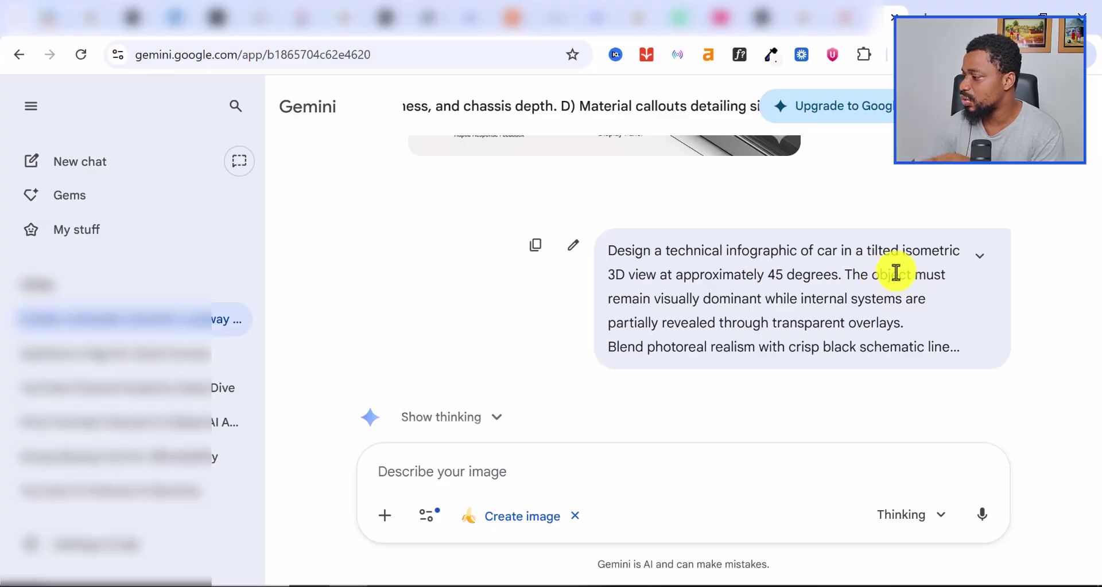
Examine the car infographic's cutaway, component labels, material composition and legend, and compare it with the smartphone camera infographic.
{"action": "scroll", "coordinate": [764, 314], "scroll_direction": "down", "scroll_amount": 3}
{"action": "scroll", "coordinate": [765, 315], "scroll_direction": "down", "scroll_amount": 4}
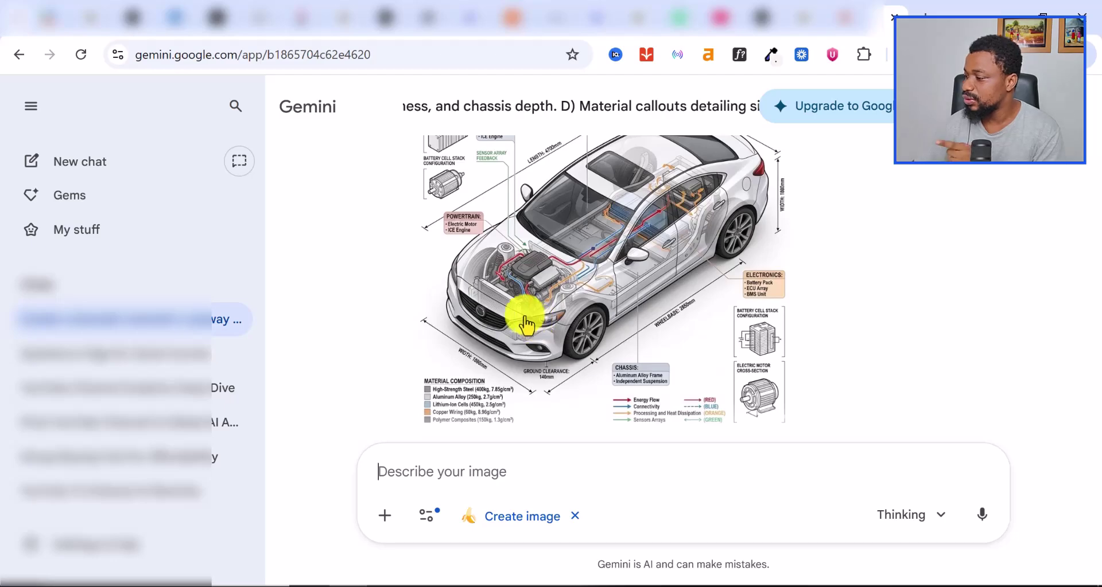
{"action": "scroll", "coordinate": [521, 316], "scroll_direction": "down", "scroll_amount": 1}
{"action": "scroll", "coordinate": [521, 315], "scroll_direction": "up", "scroll_amount": 1}
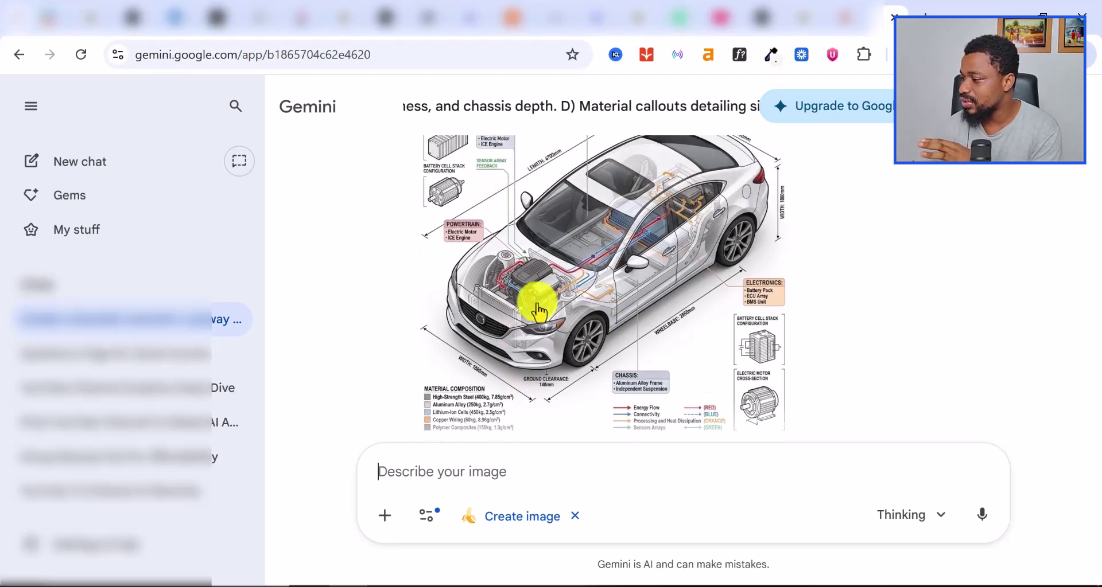
{"action": "scroll", "coordinate": [533, 315], "scroll_direction": "down", "scroll_amount": 1}
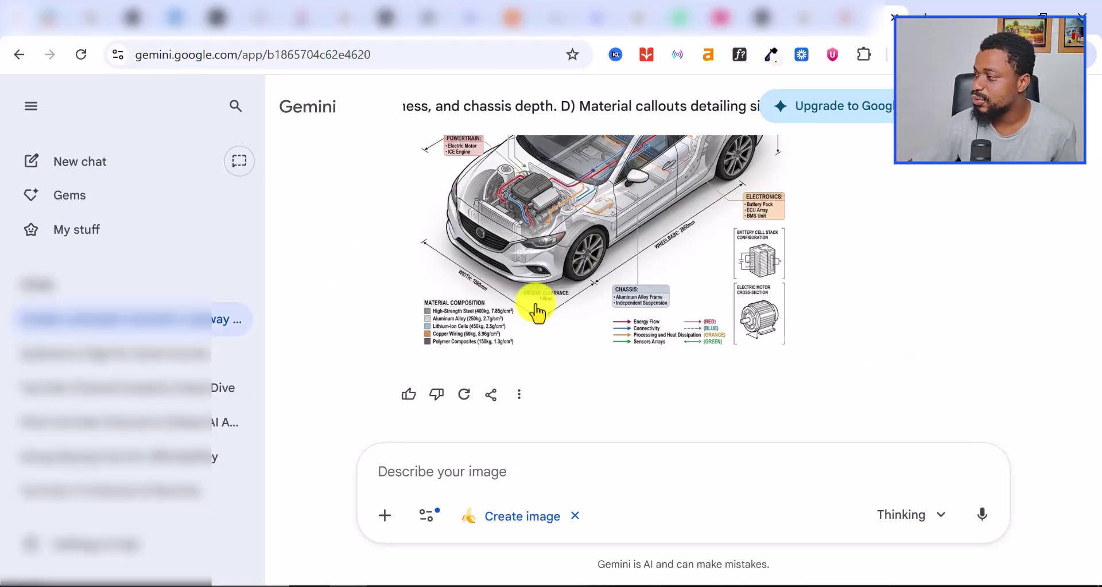
{"action": "scroll", "coordinate": [525, 310], "scroll_direction": "up", "scroll_amount": 4}
{"action": "scroll", "coordinate": [523, 309], "scroll_direction": "down", "scroll_amount": 1}
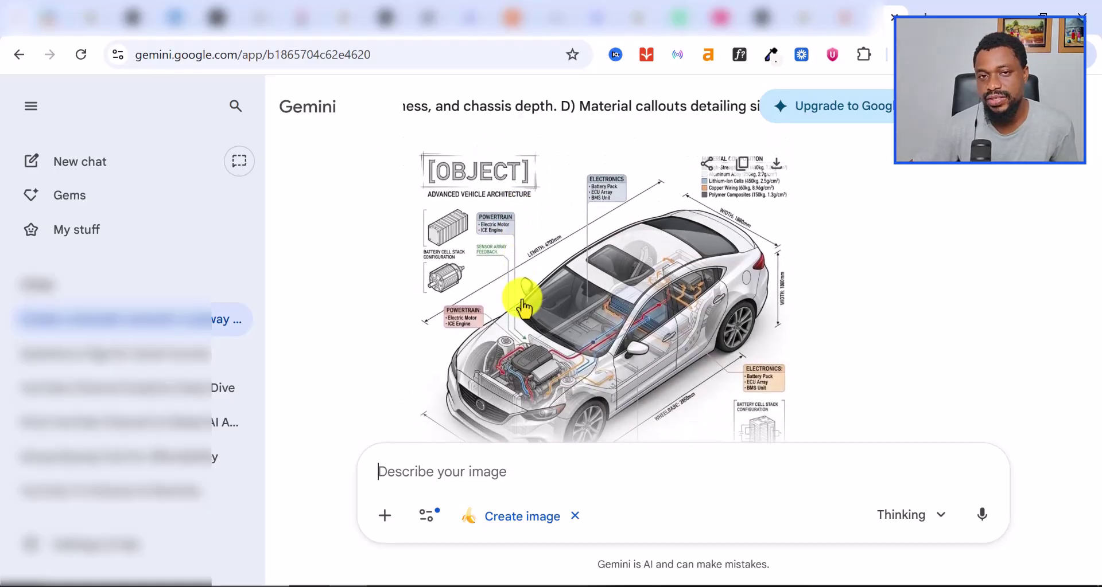
{"action": "scroll", "coordinate": [523, 309], "scroll_direction": "up", "scroll_amount": 3}
{"action": "scroll", "coordinate": [522, 308], "scroll_direction": "down", "scroll_amount": 2}
{"action": "scroll", "coordinate": [522, 307], "scroll_direction": "up", "scroll_amount": 10}
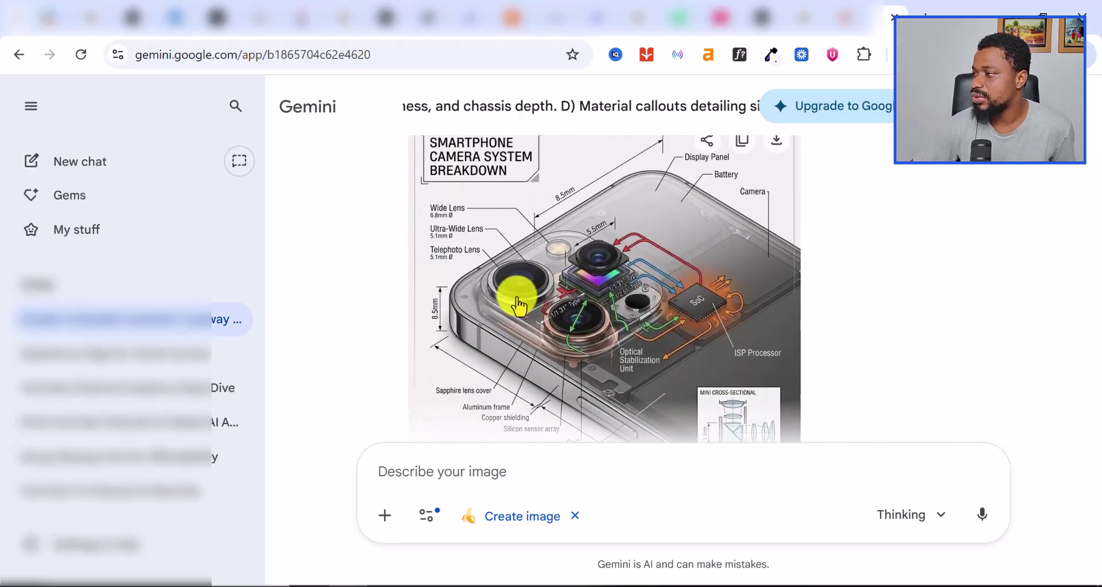
{"action": "scroll", "coordinate": [476, 240], "scroll_direction": "down", "scroll_amount": 6}
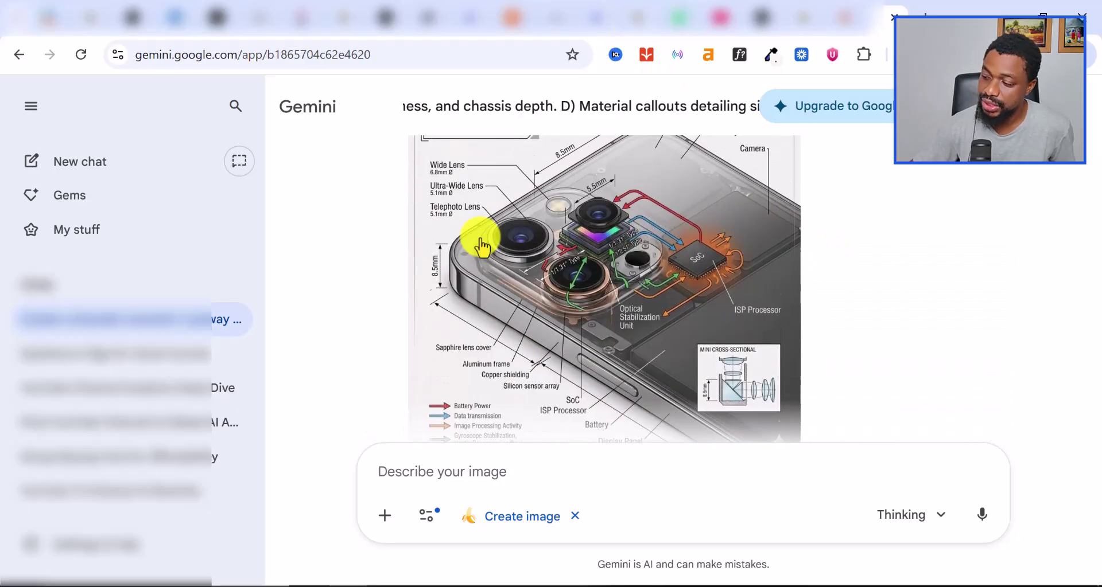